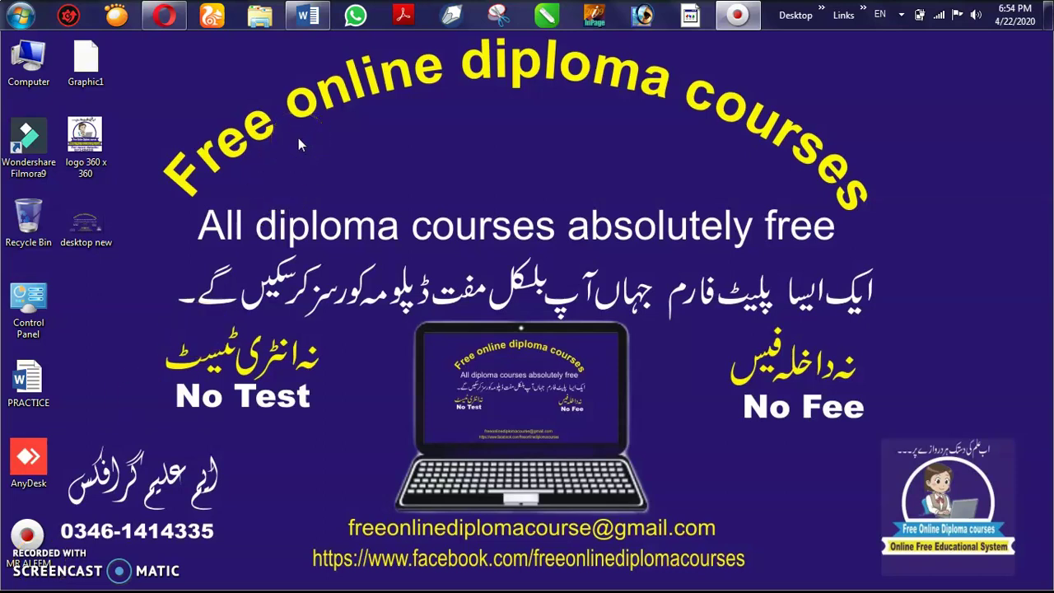
# Reveal the desktop and launch Word 2013 from the Start menu search for WORD
pyautogui.click(307, 15)
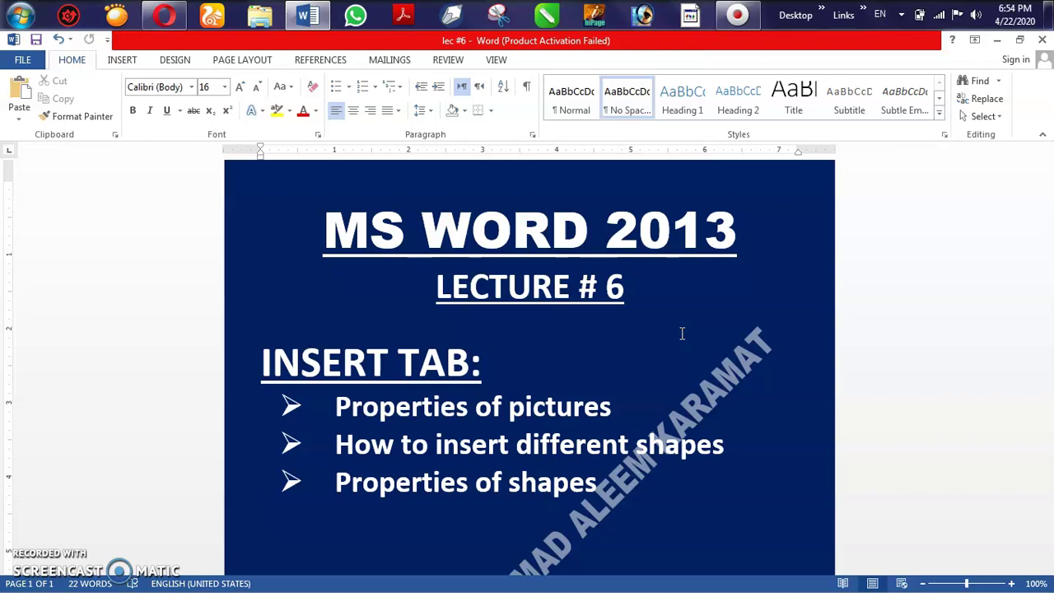
pyautogui.click(996, 49)
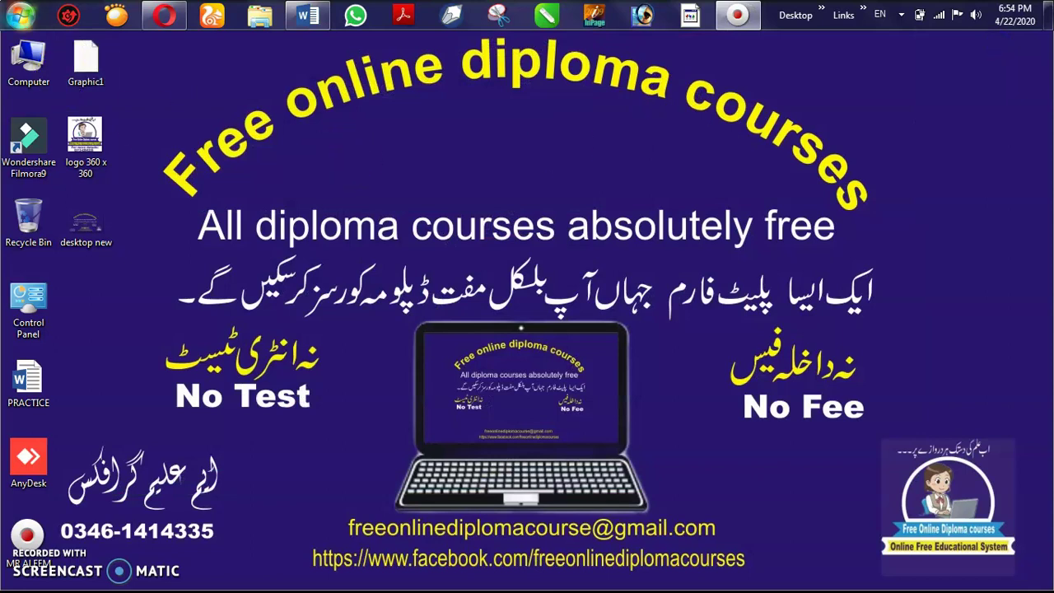
pyautogui.click(14, 15)
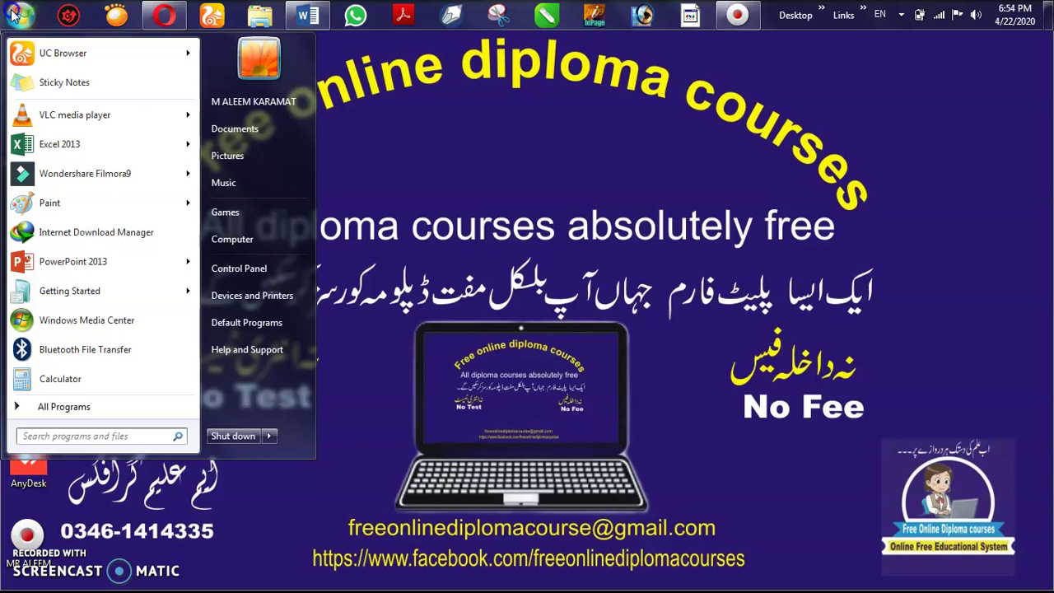
pyautogui.write('WORD')
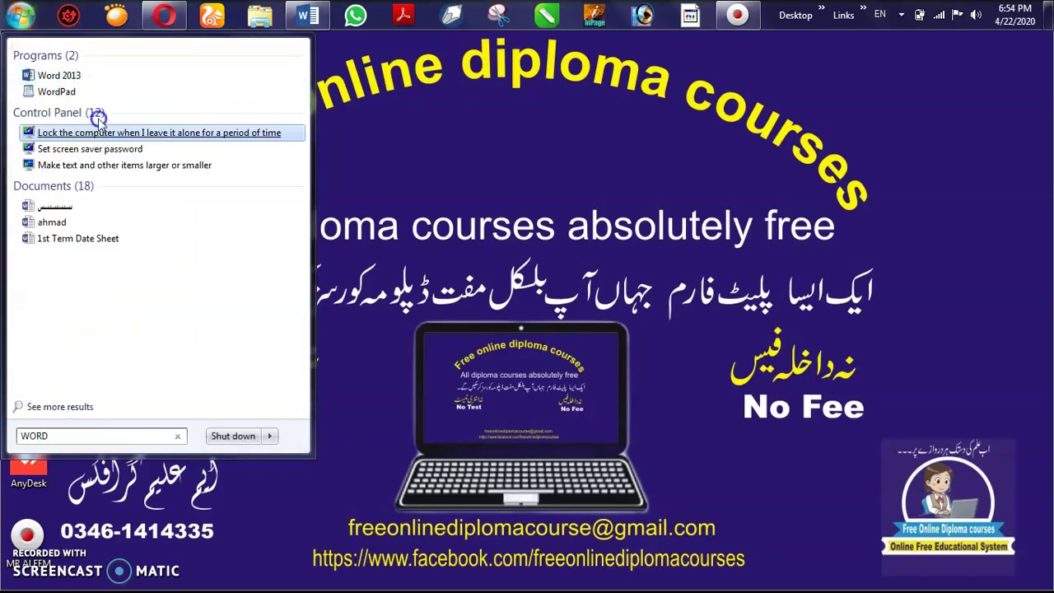
pyautogui.click(87, 76)
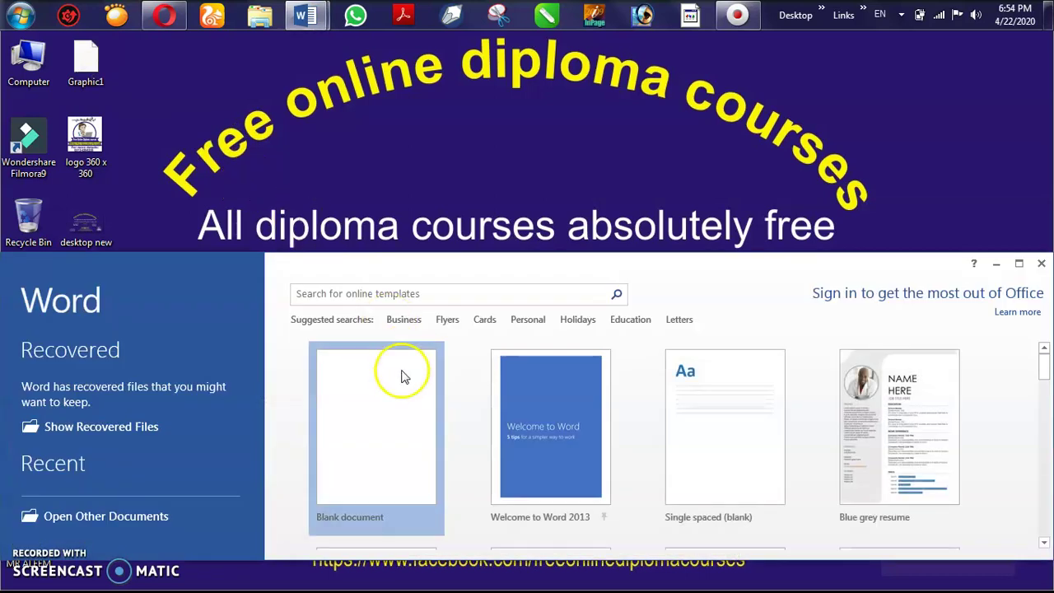
# Start a new blank document, maximize the Word window, and show the Insert commands
pyautogui.click(403, 376)
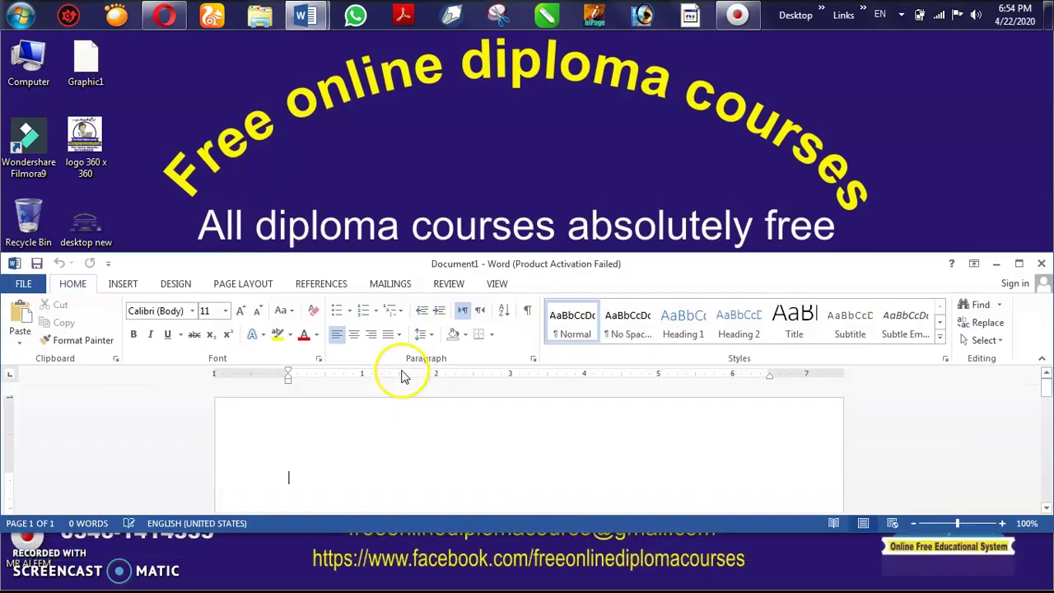
pyautogui.click(1020, 264)
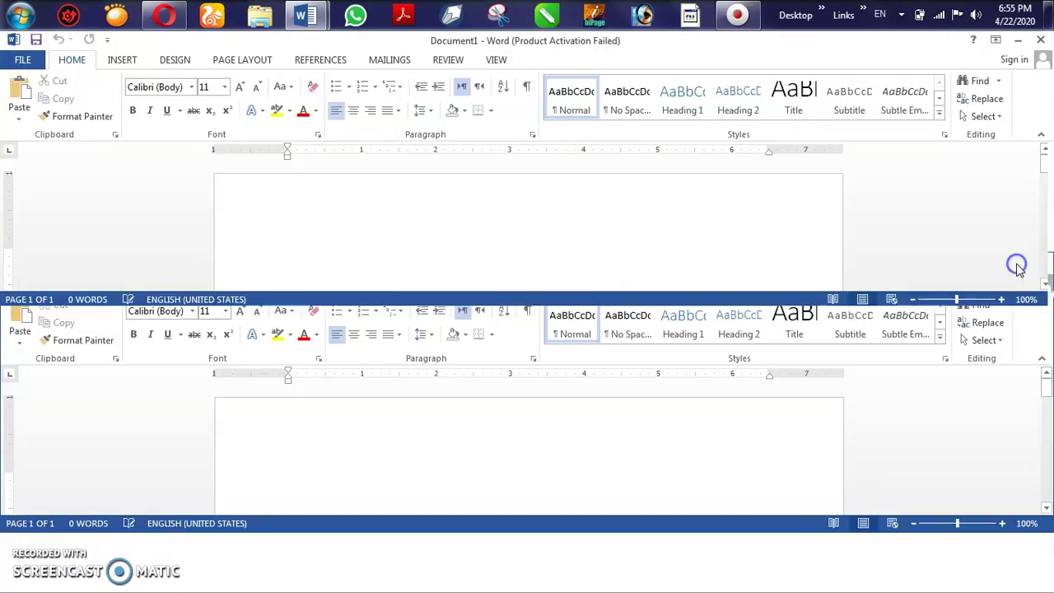
pyautogui.click(122, 61)
# Insert the 'desktop new' picture from the Desktop folder into the document
pyautogui.click(142, 97)
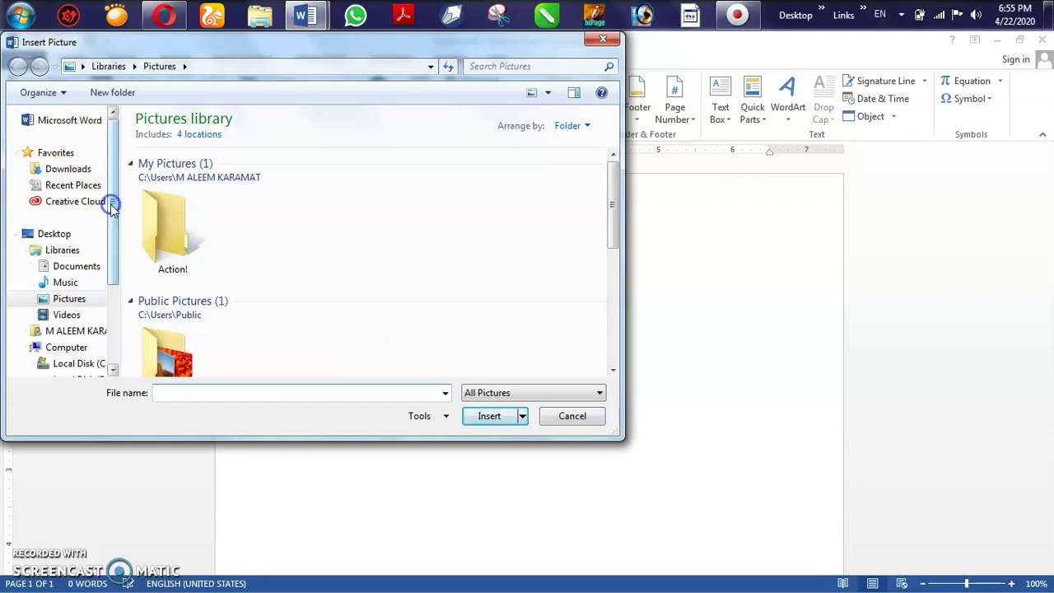
pyautogui.click(74, 234)
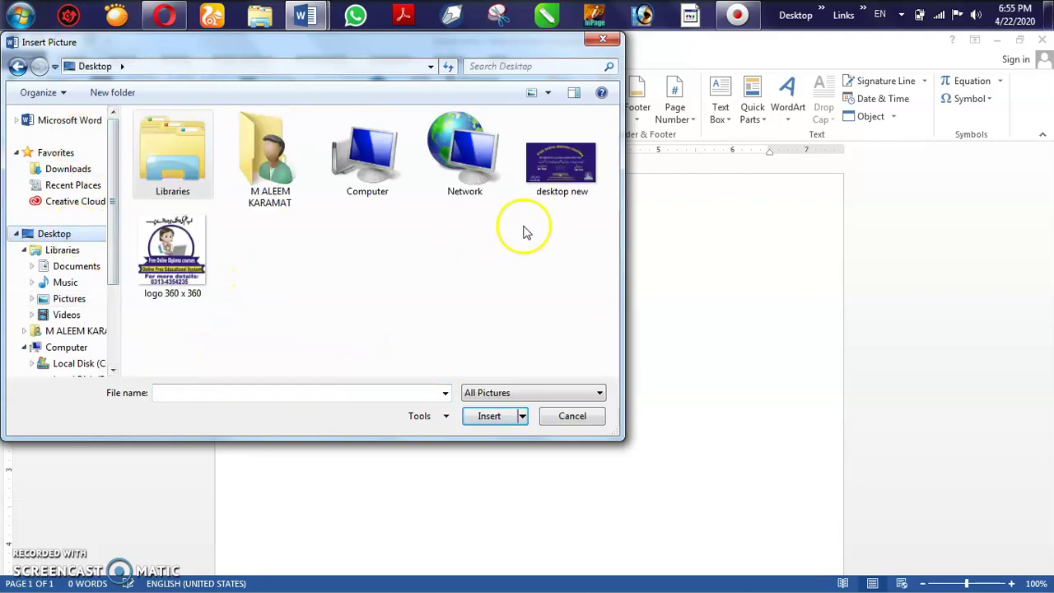
pyautogui.click(551, 183)
pyautogui.click(486, 418)
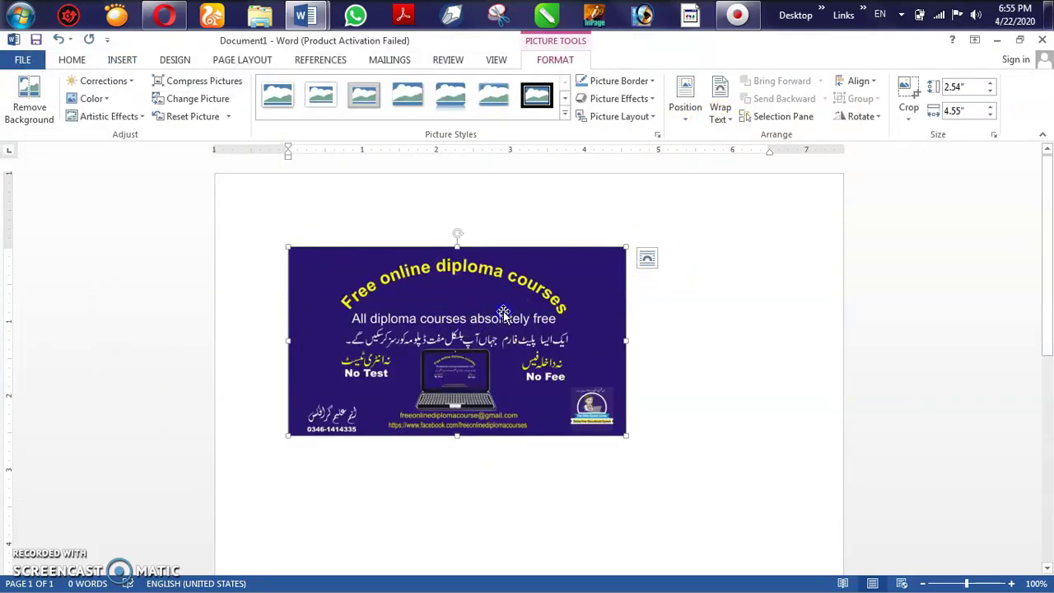
# Set the banner picture's text wrapping to Square and nudge it slightly right and down
pyautogui.click(655, 358)
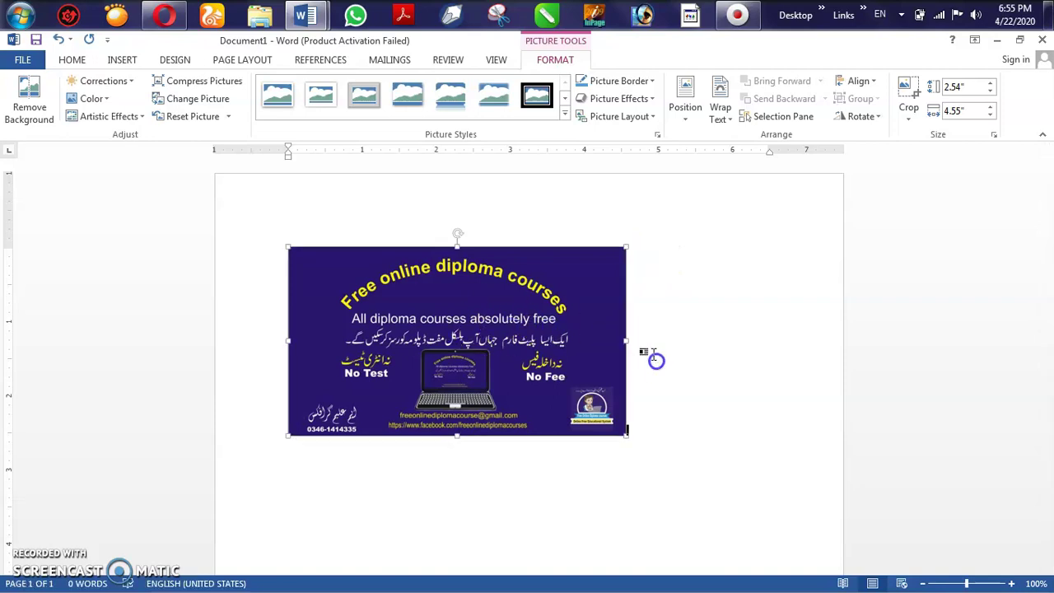
pyautogui.click(626, 441)
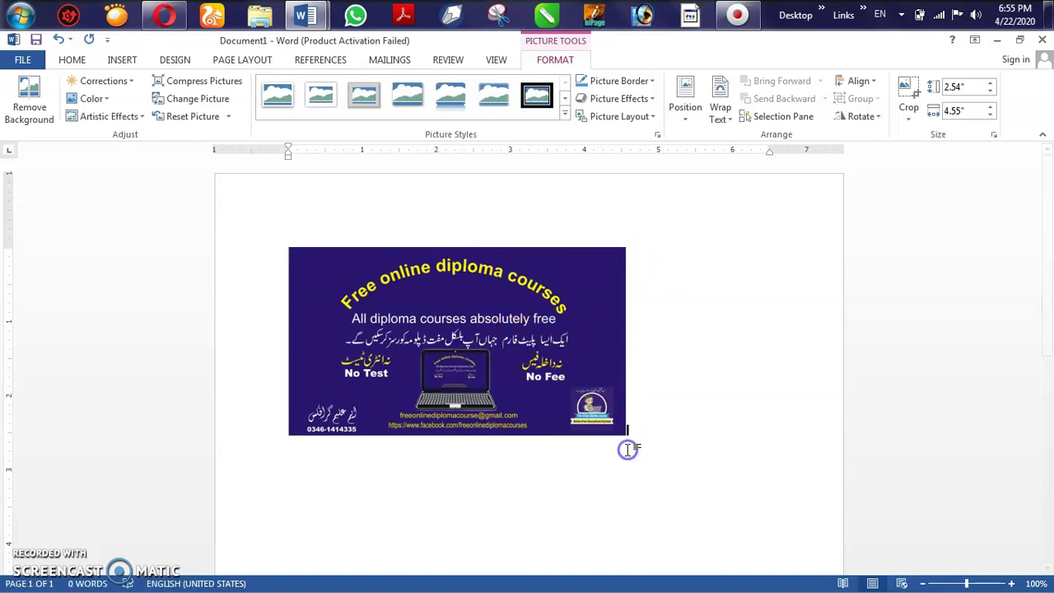
pyautogui.click(731, 124)
pyautogui.click(736, 153)
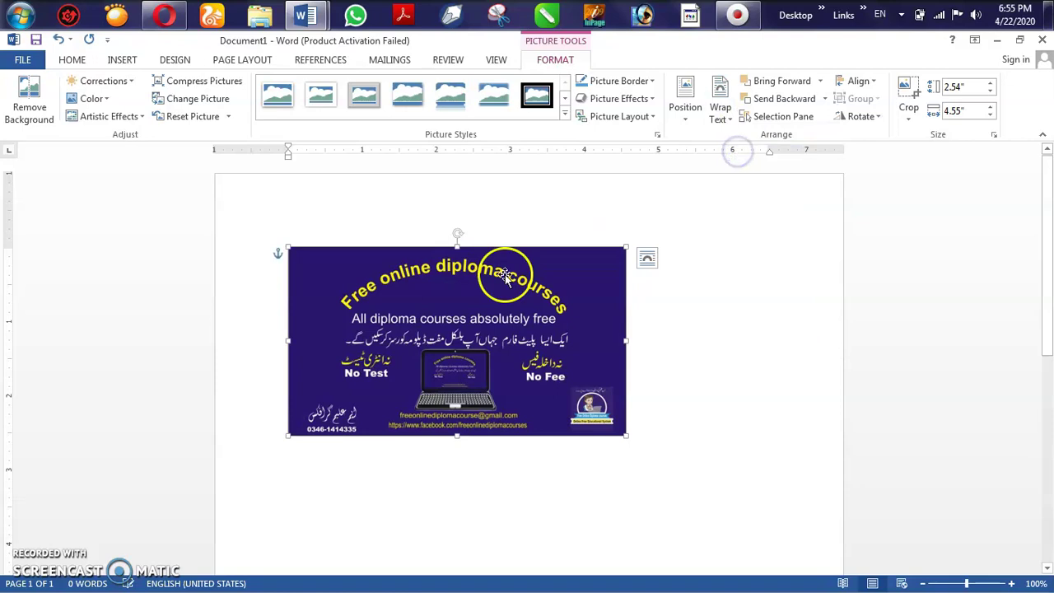
pyautogui.moveTo(506, 276); pyautogui.dragTo(537, 283)
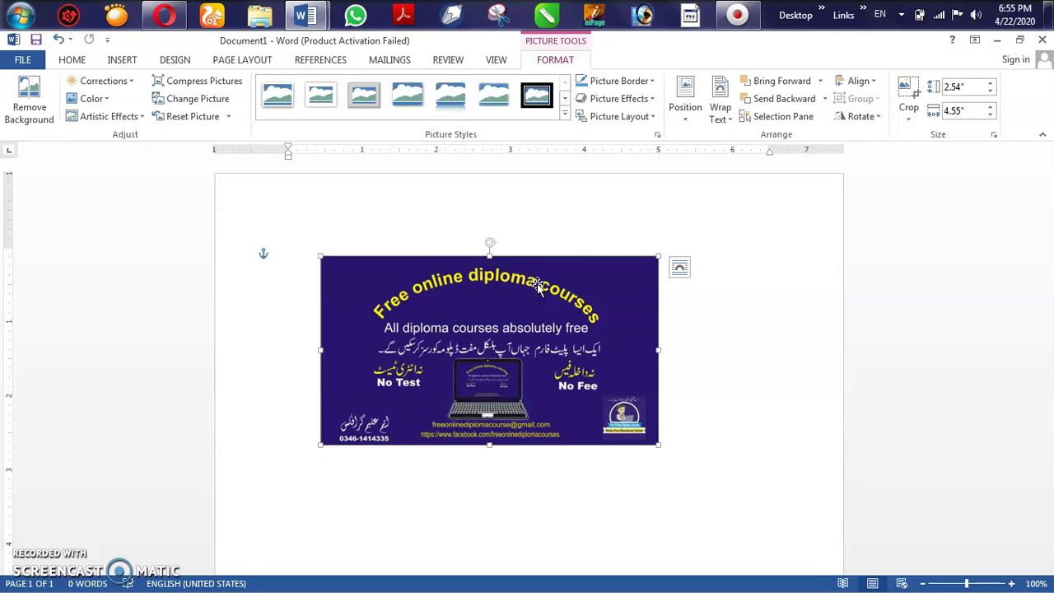
pyautogui.click(129, 82)
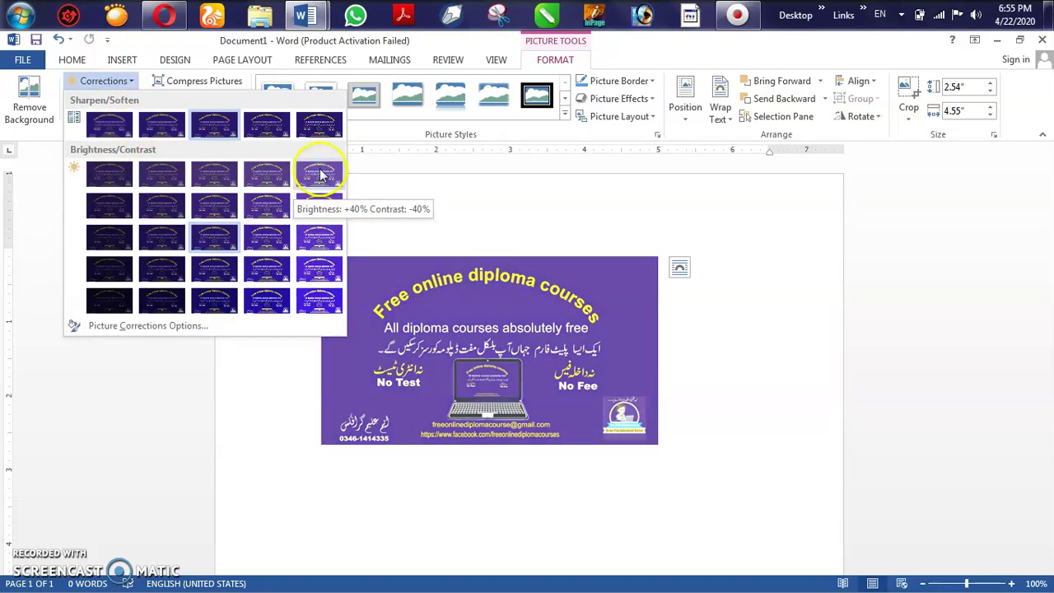
# Apply Brightness +40% Contrast +20%, nudge the banner up, and recolor it black and white
pyautogui.click(308, 274)
pyautogui.moveTo(494, 318); pyautogui.dragTo(493, 291)
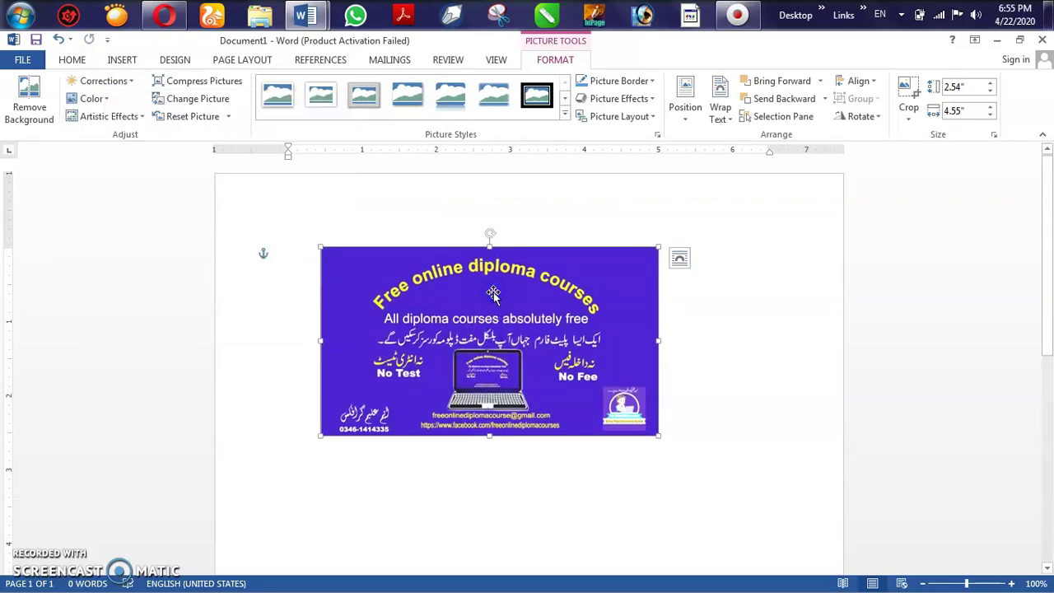
pyautogui.click(92, 98)
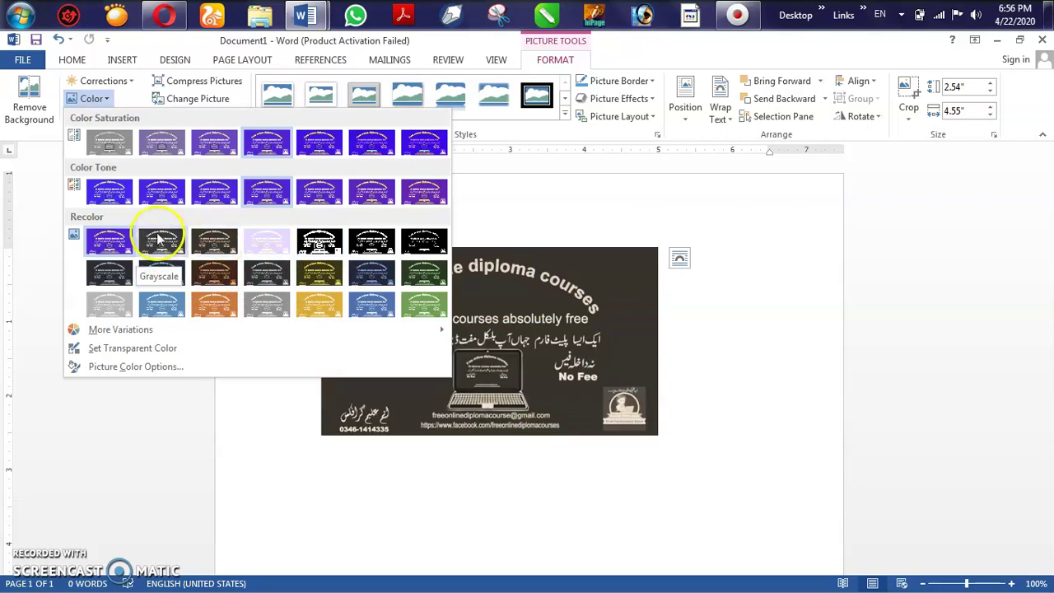
pyautogui.click(425, 251)
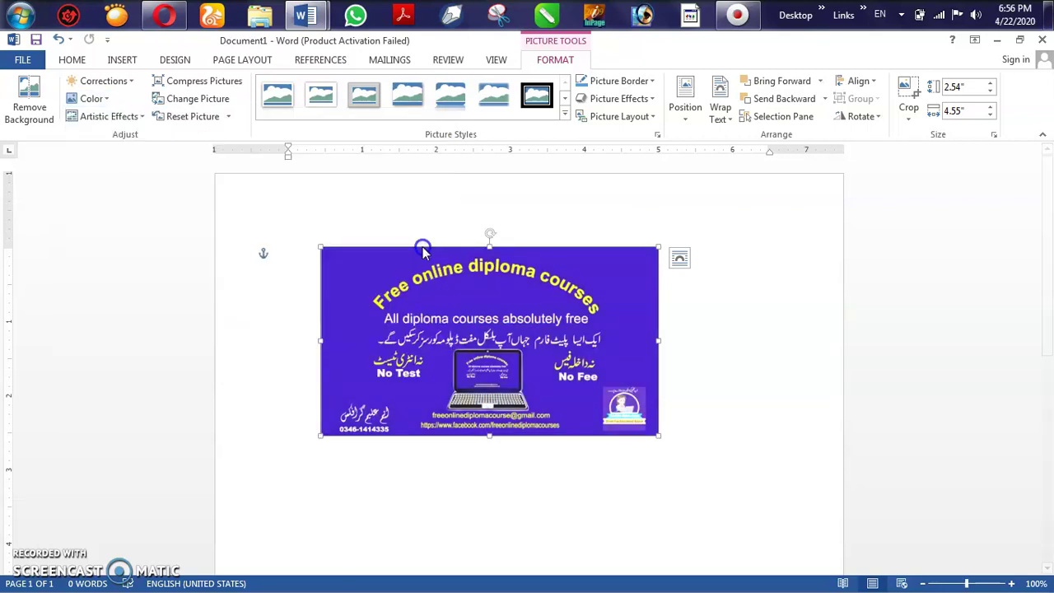
# Apply the Crisscross Etching artistic effect and shift the banner slightly right
pyautogui.click(143, 117)
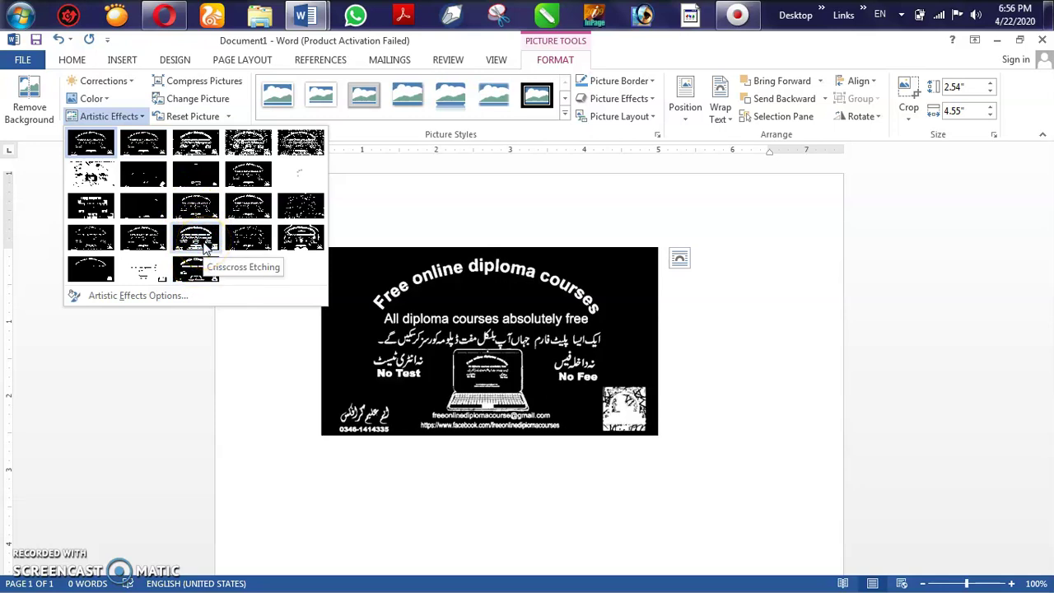
pyautogui.click(204, 245)
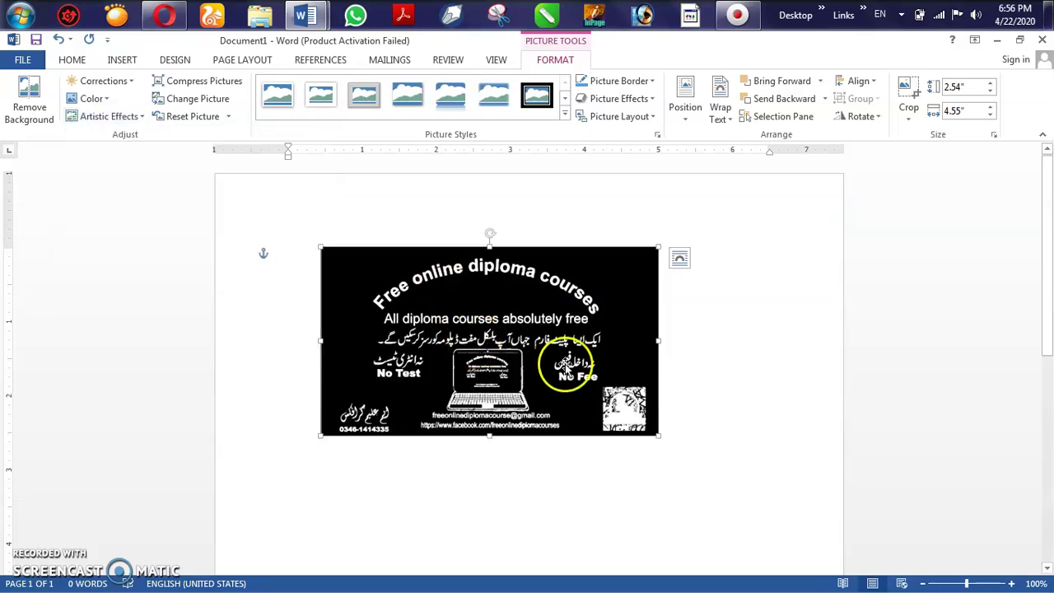
pyautogui.moveTo(508, 298); pyautogui.dragTo(522, 298)
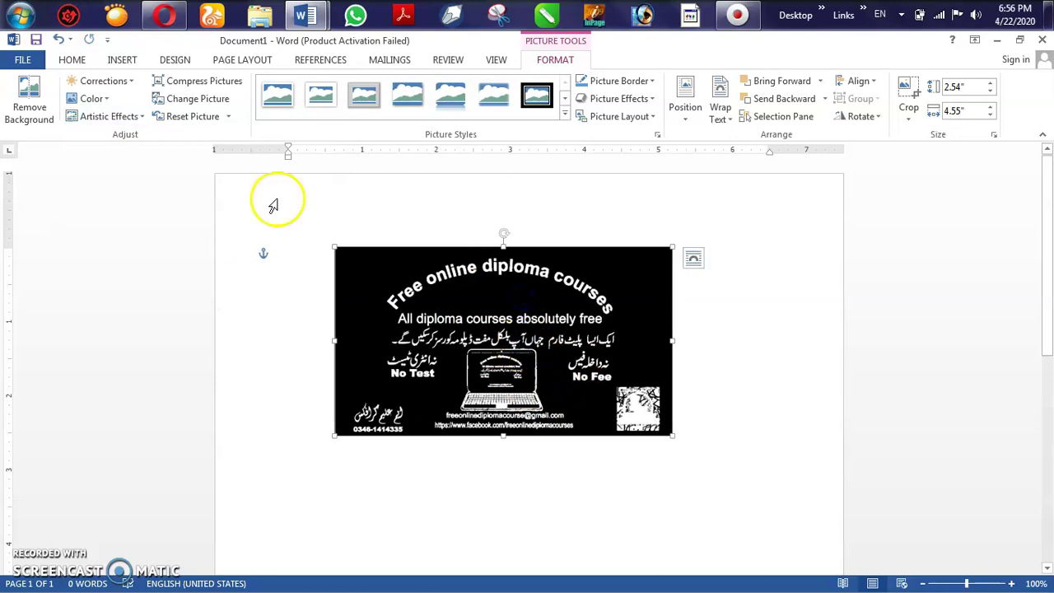
pyautogui.moveTo(447, 265)
pyautogui.mouseDown()
pyautogui.moveTo(355, 359)
pyautogui.moveTo(448, 264)
pyautogui.mouseUp()
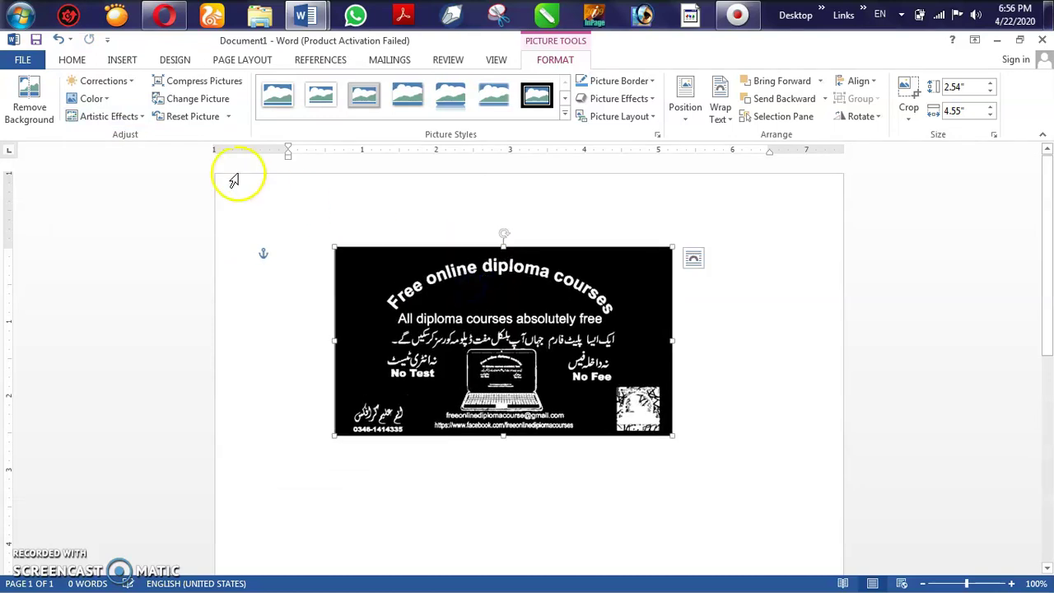
# Apply the Soft Edge Oval picture style and move the picture slightly left
pyautogui.click(565, 113)
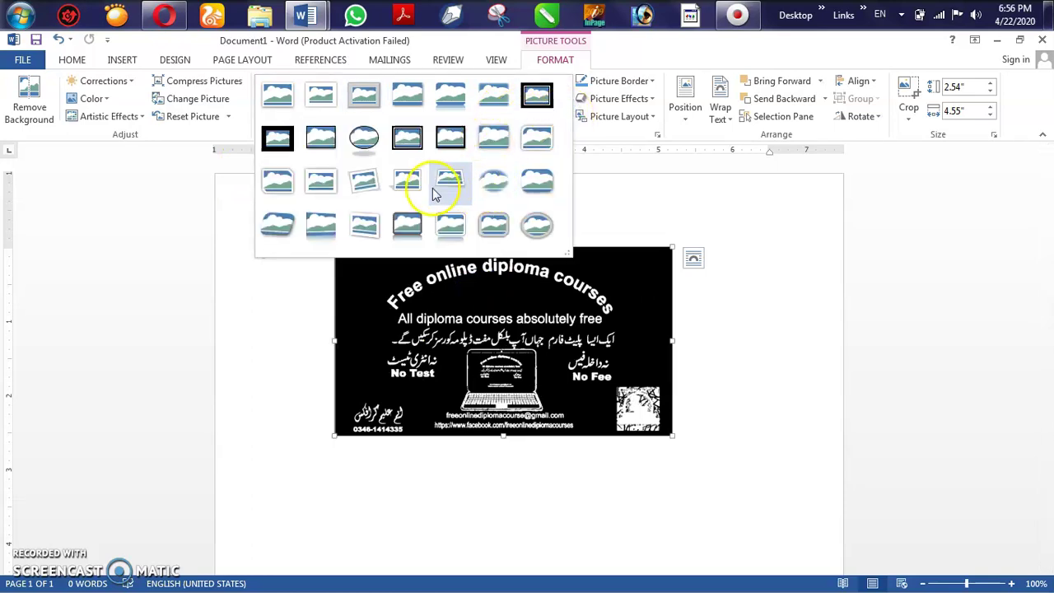
pyautogui.click(494, 183)
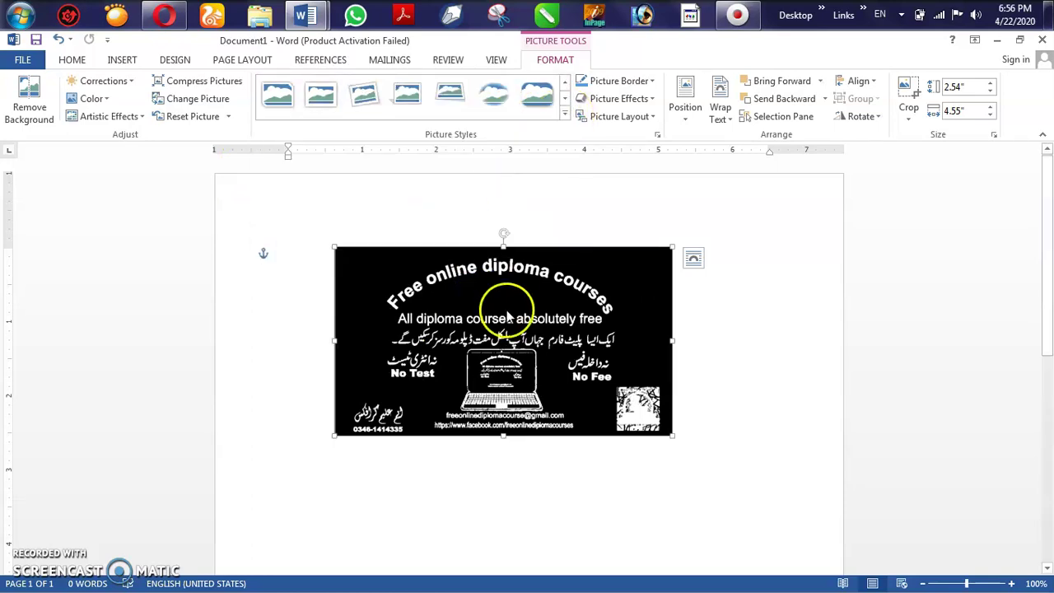
pyautogui.moveTo(486, 362); pyautogui.dragTo(454, 334)
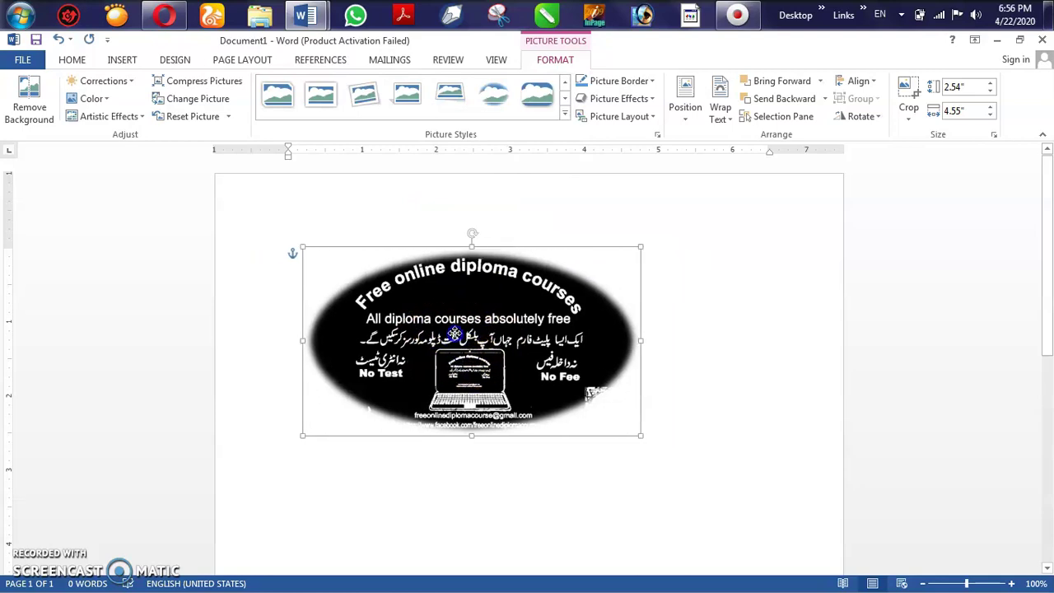
pyautogui.click(516, 356)
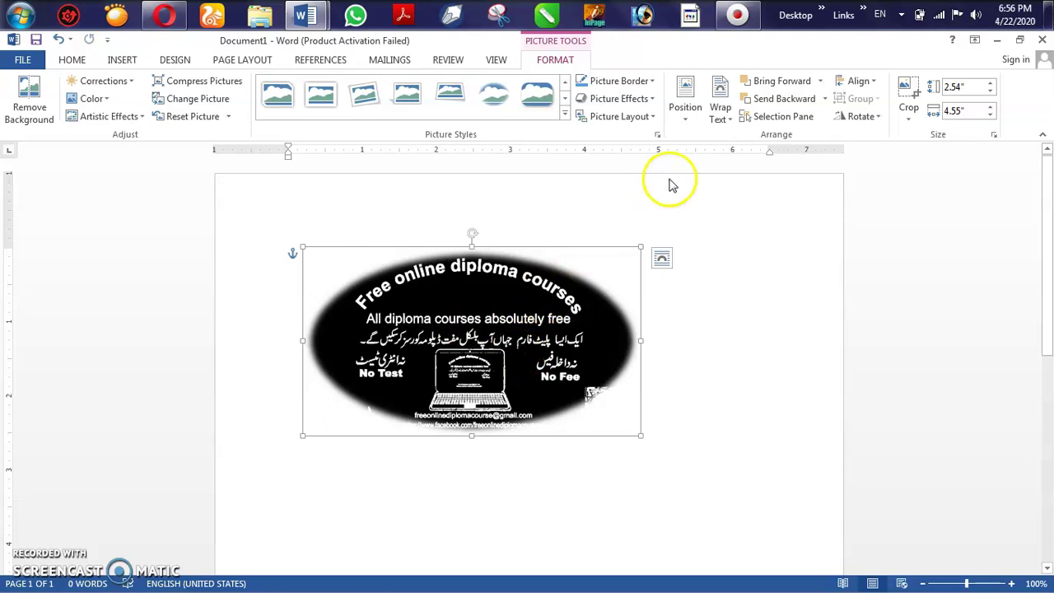
# Give the picture a red picture border
pyautogui.click(653, 82)
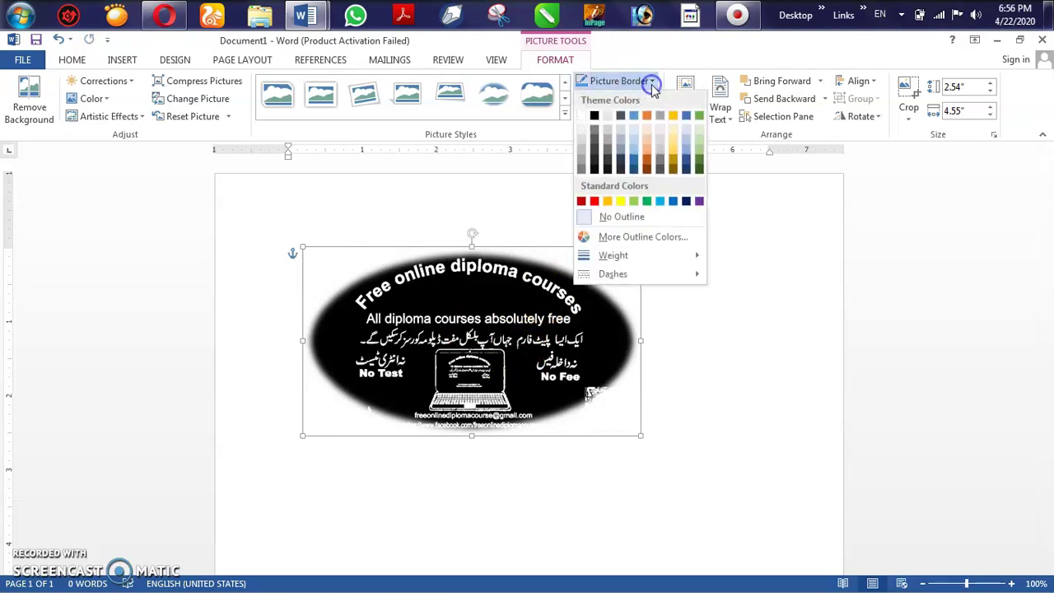
pyautogui.click(594, 202)
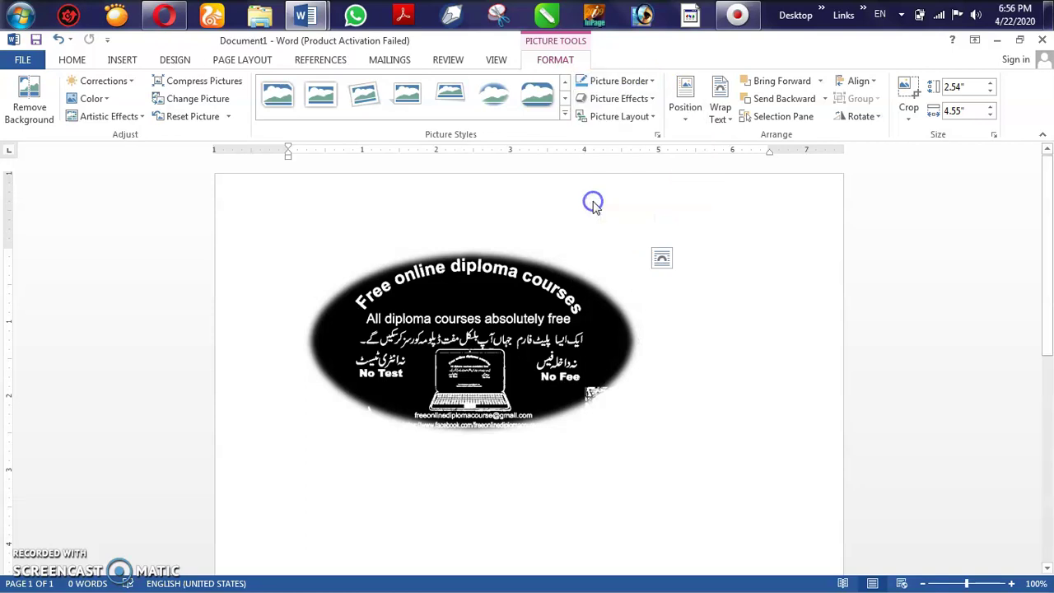
pyautogui.click(643, 99)
pyautogui.moveTo(620, 99)
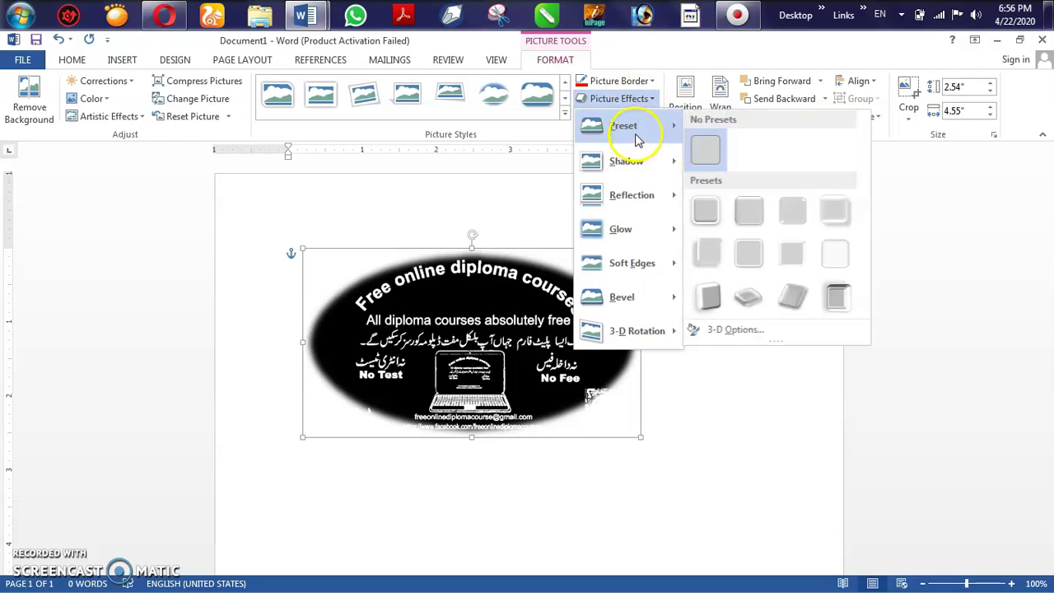
# Apply a tilted 3-D preset, an inner shadow, and a reflection variation to the picture
pyautogui.click(744, 301)
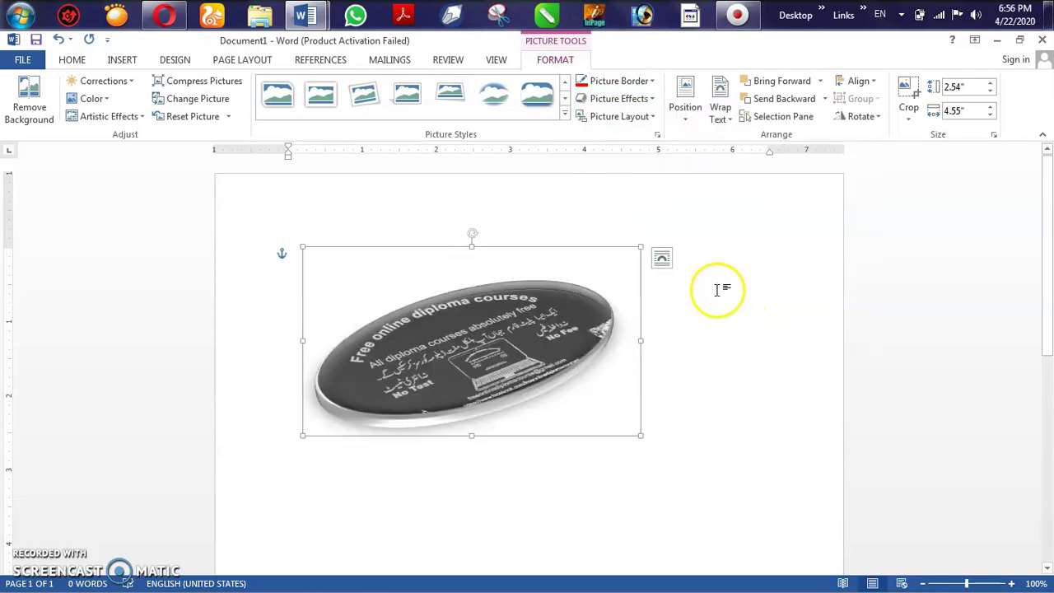
pyautogui.click(642, 99)
pyautogui.moveTo(626, 162)
pyautogui.click(708, 397)
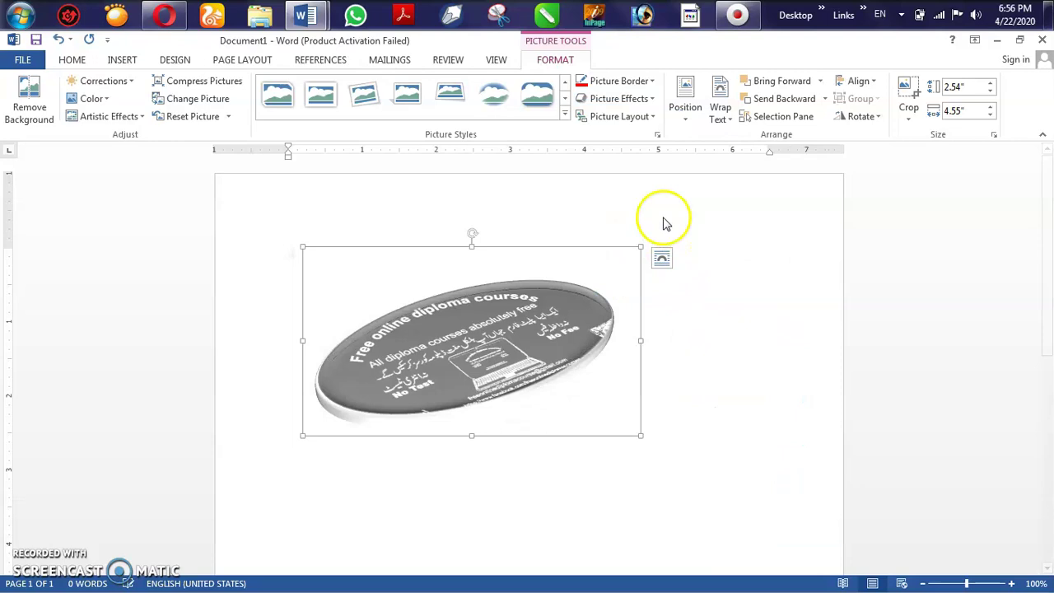
pyautogui.click(646, 99)
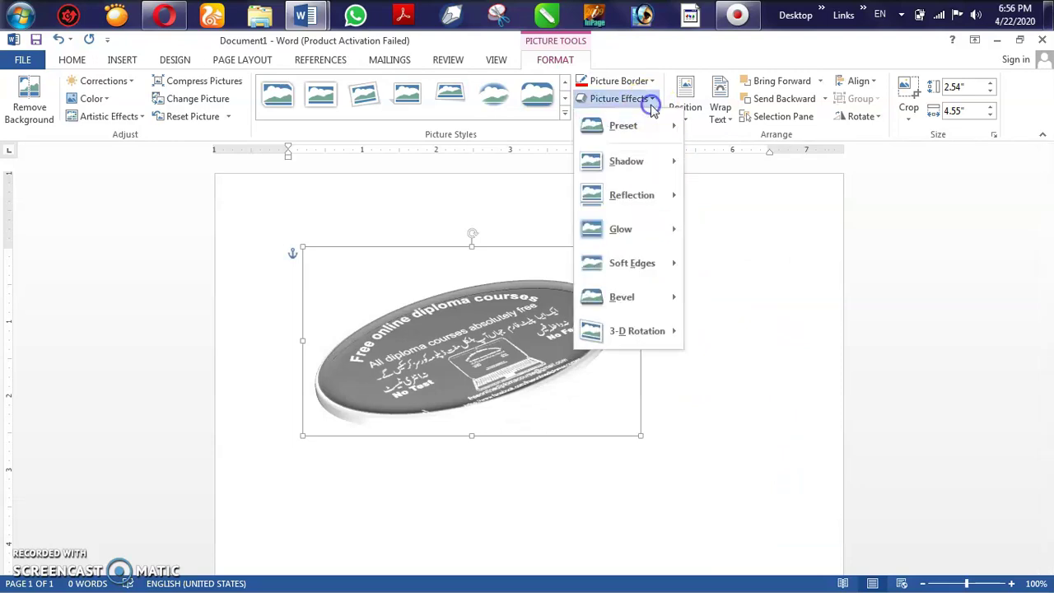
pyautogui.moveTo(632, 196)
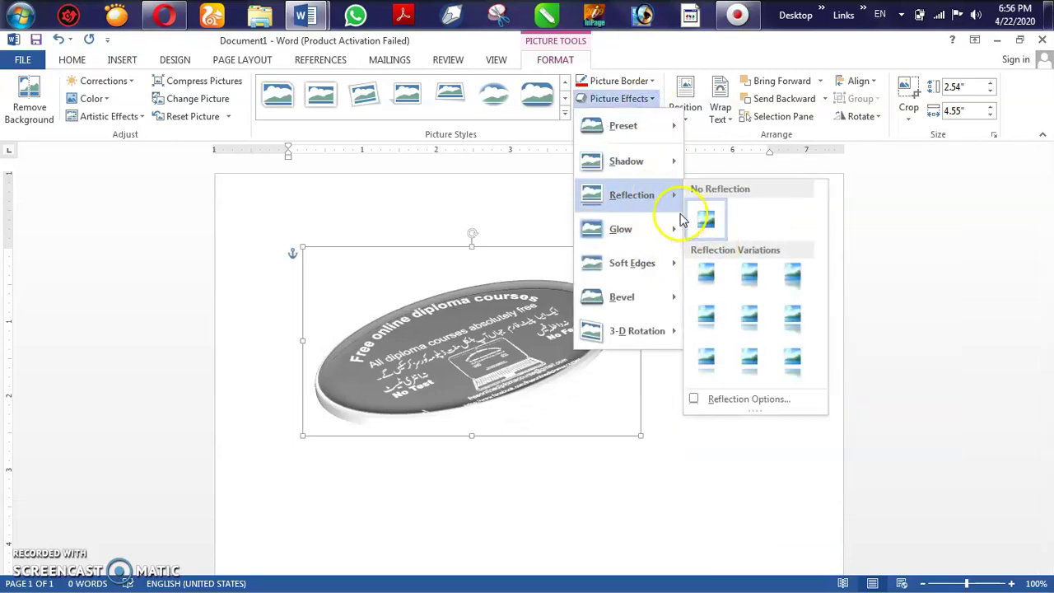
pyautogui.click(748, 360)
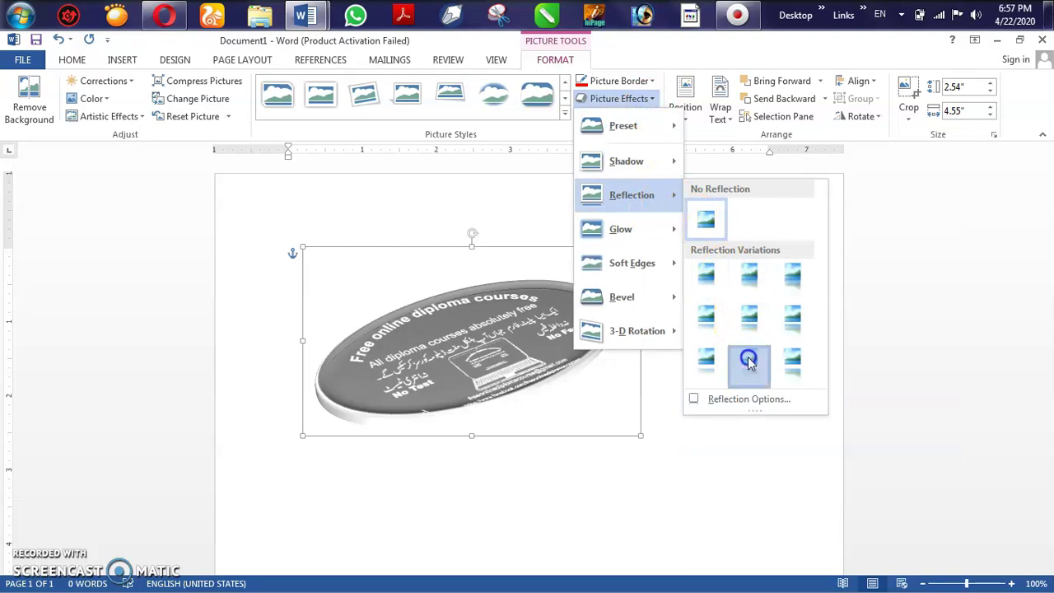
pyautogui.click(678, 421)
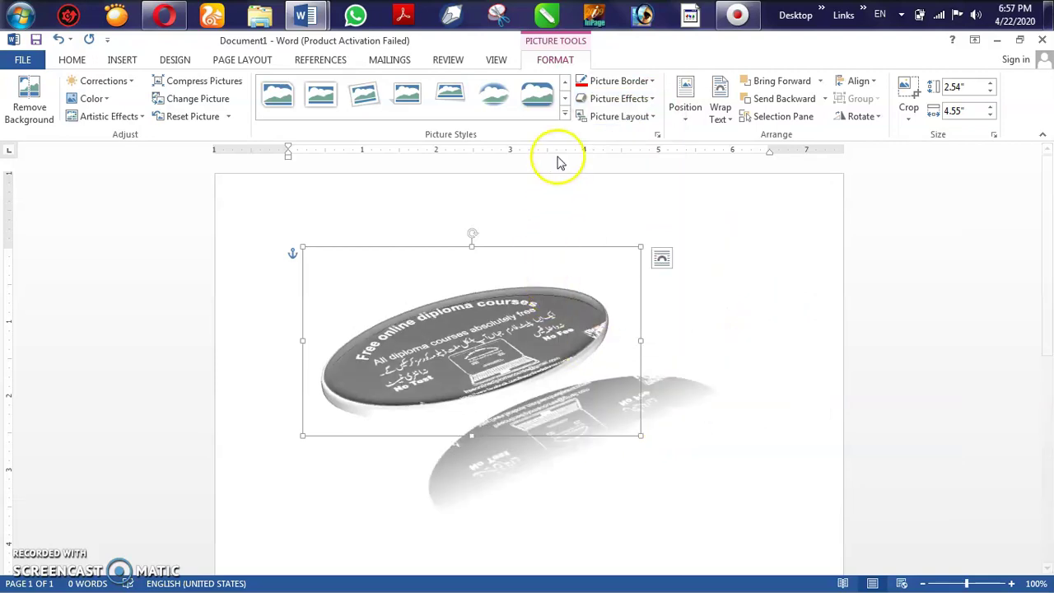
pyautogui.click(625, 99)
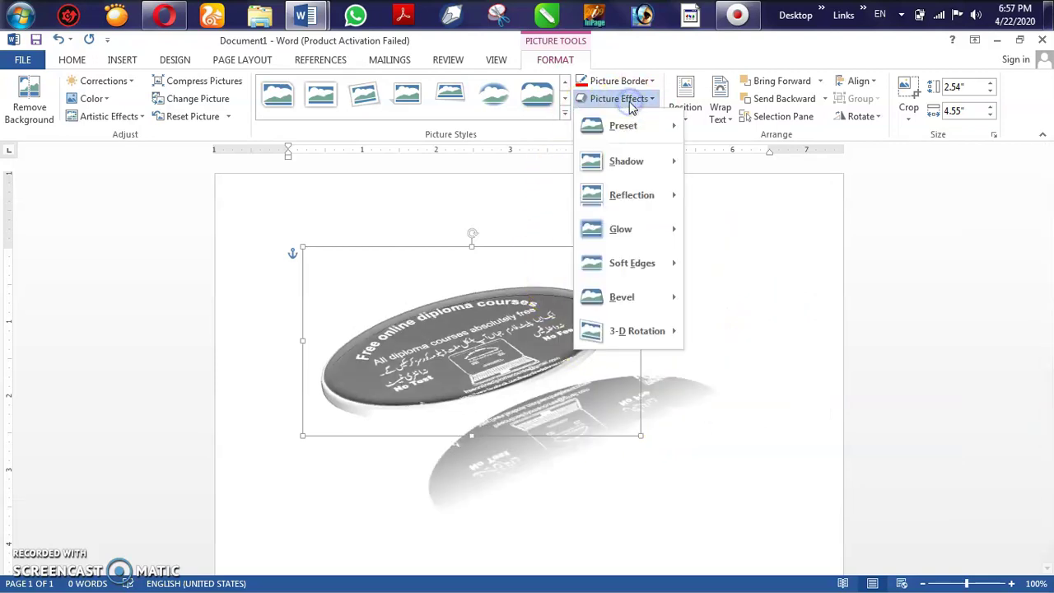
pyautogui.moveTo(621, 229)
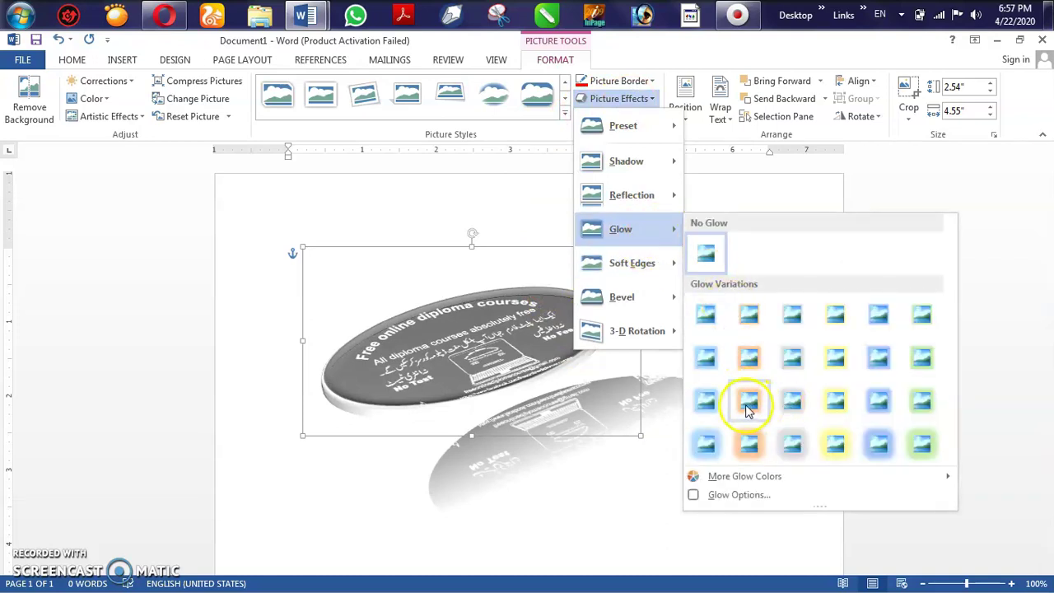
# Add an orange glow and 2.5 point soft edges to the flyer disc
pyautogui.press('Escape')
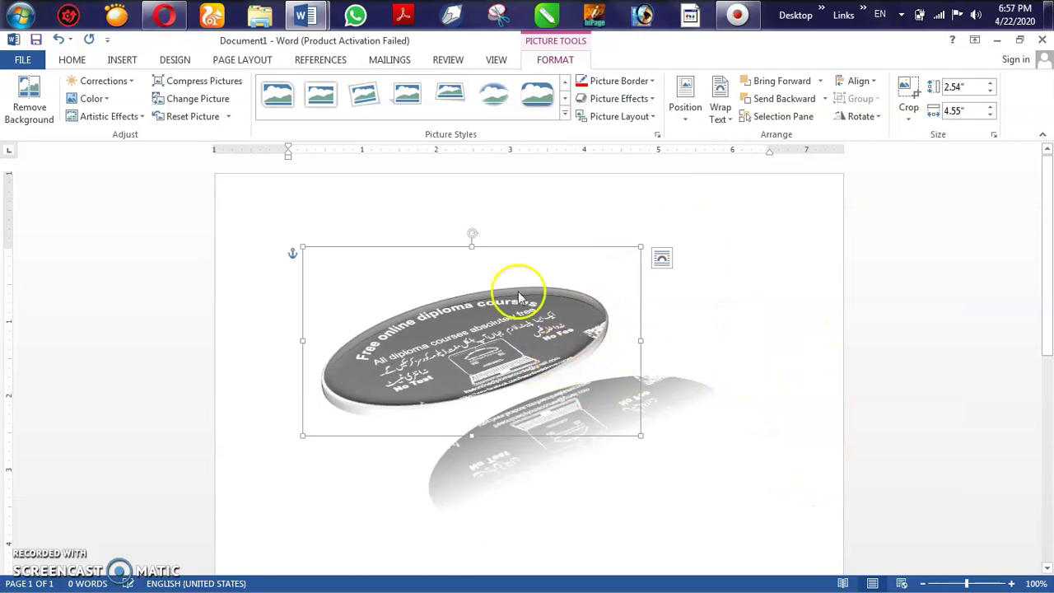
pyautogui.click(634, 99)
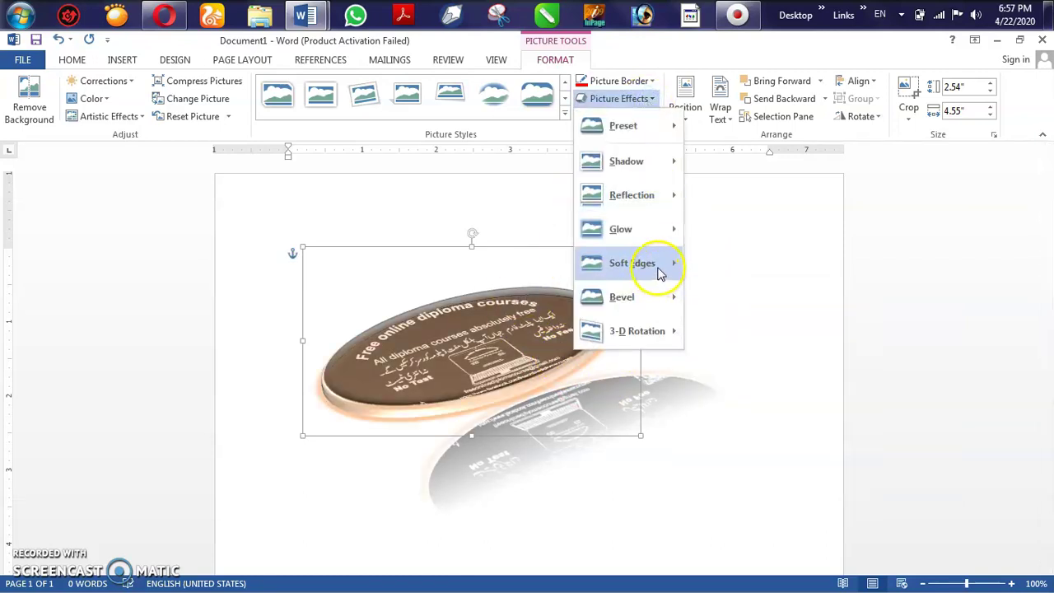
pyautogui.moveTo(632, 263)
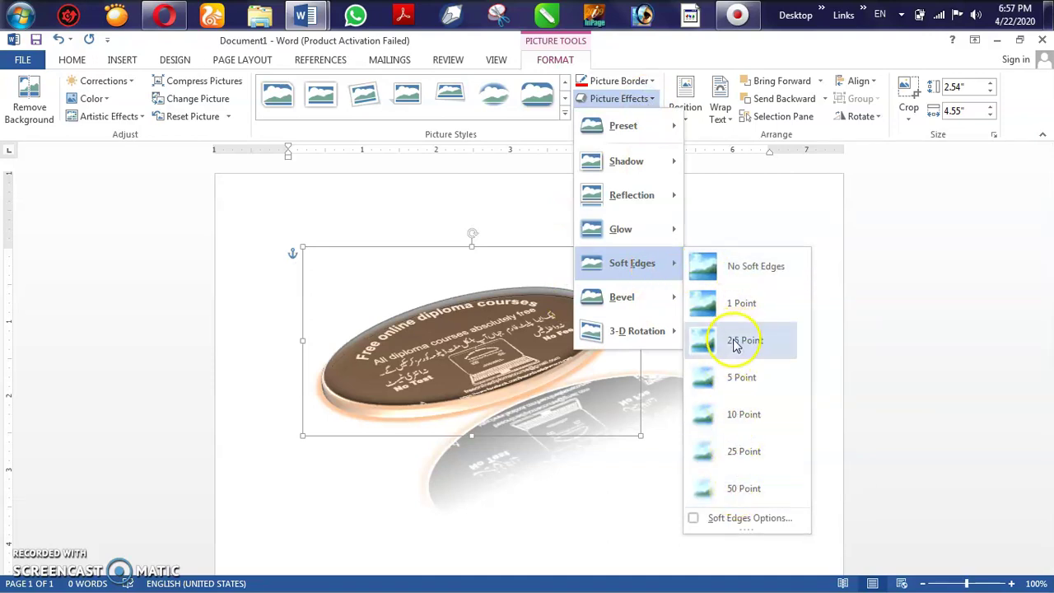
pyautogui.click(736, 346)
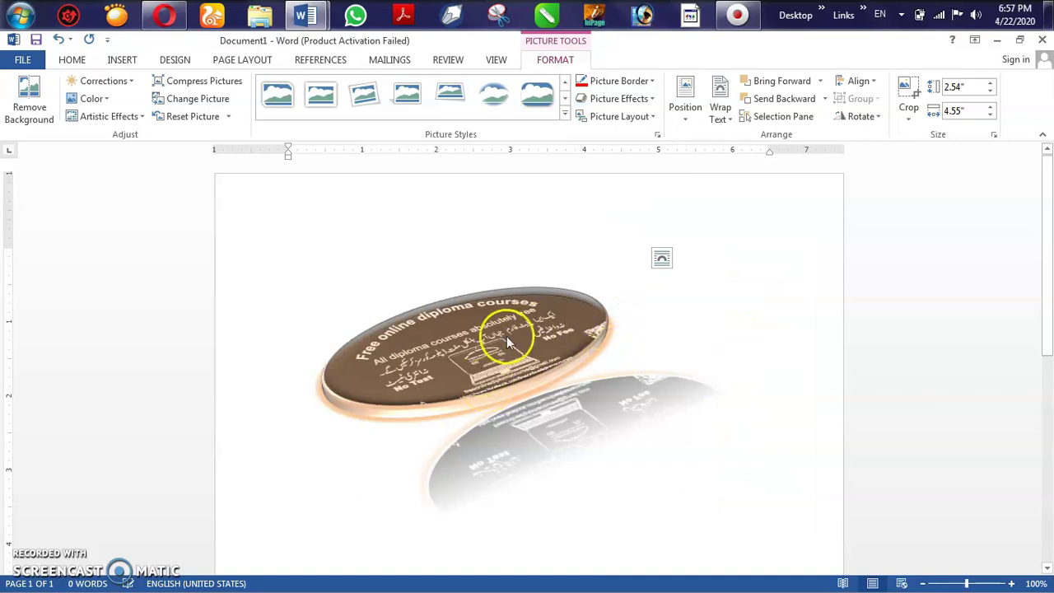
pyautogui.click(535, 313)
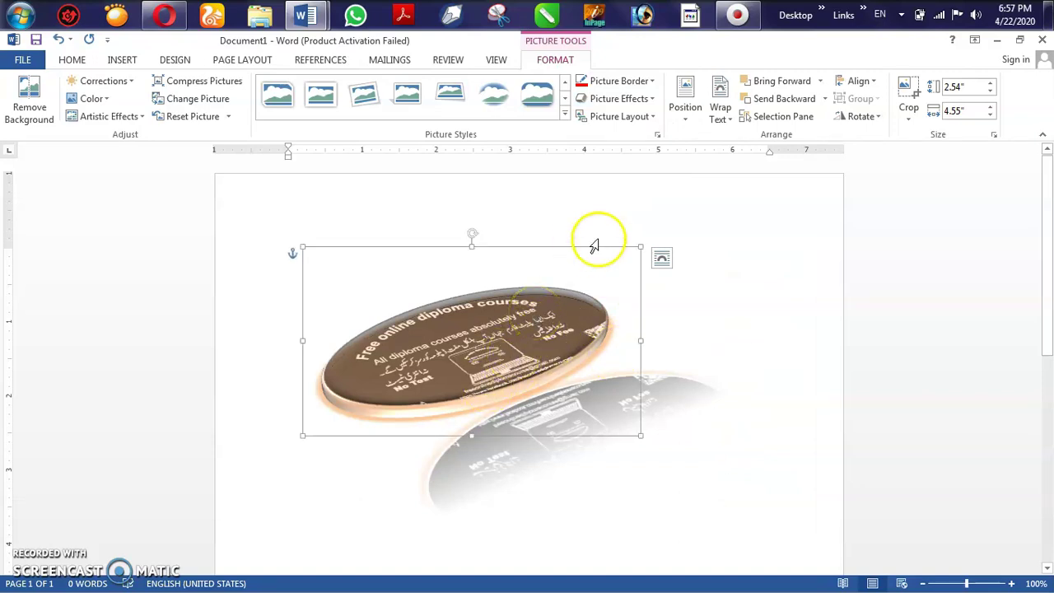
# Add a raised bevel to the rim of the flyer disc
pyautogui.click(634, 98)
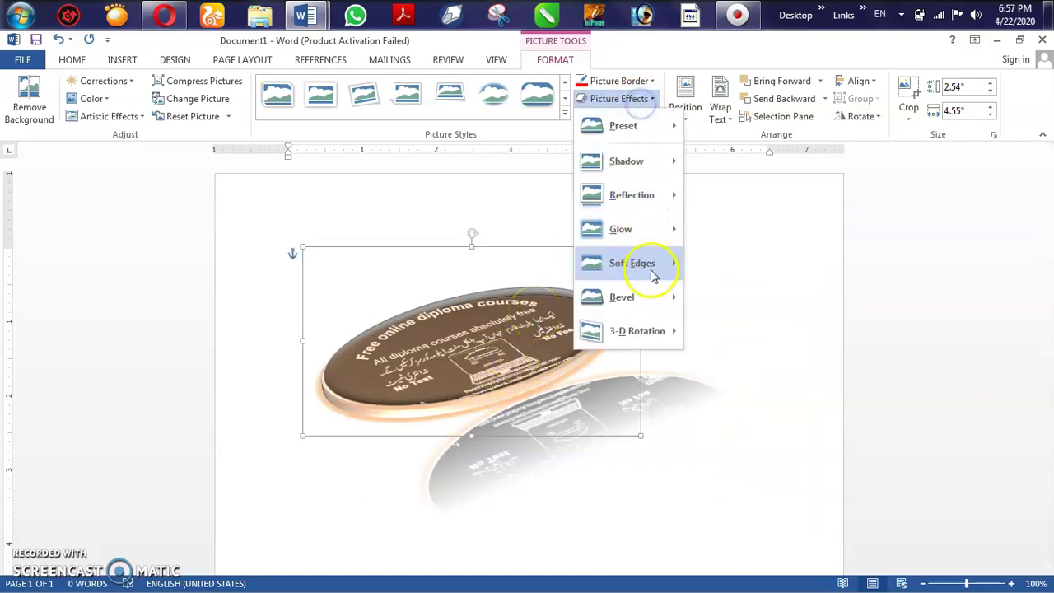
pyautogui.moveTo(622, 297)
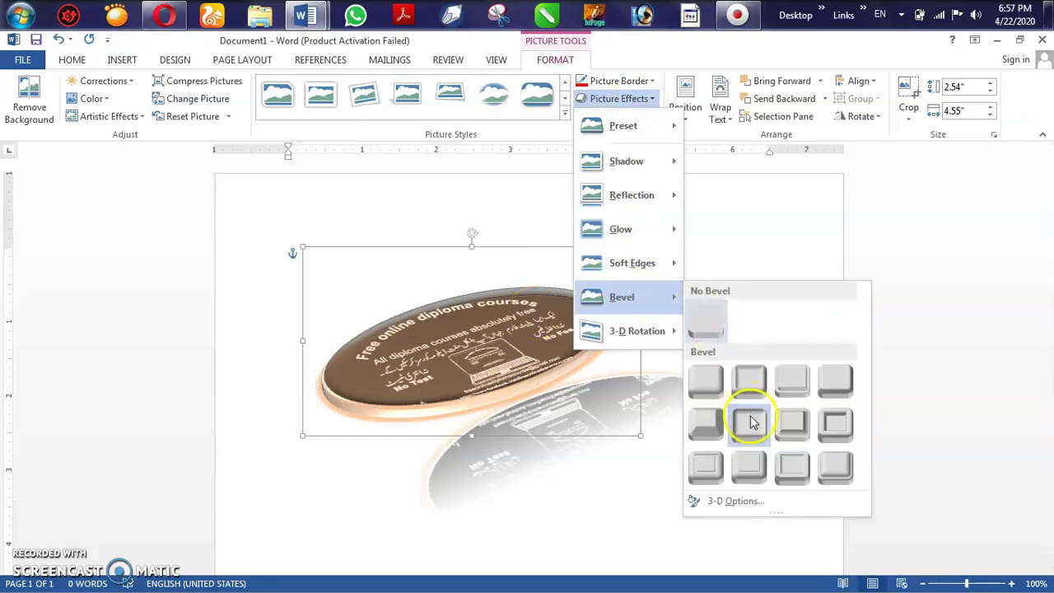
pyautogui.click(698, 342)
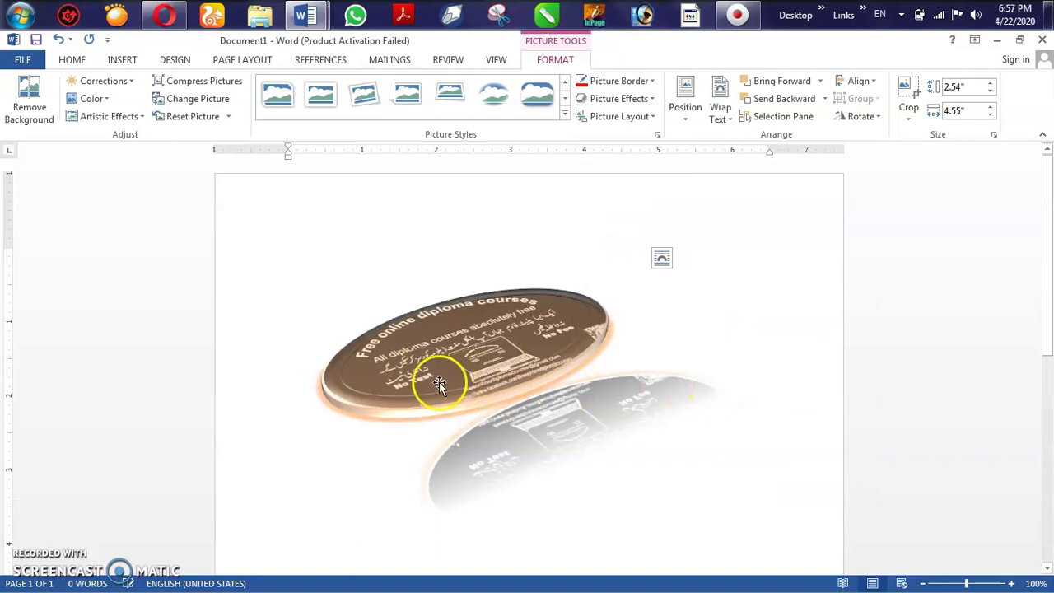
pyautogui.click(490, 383)
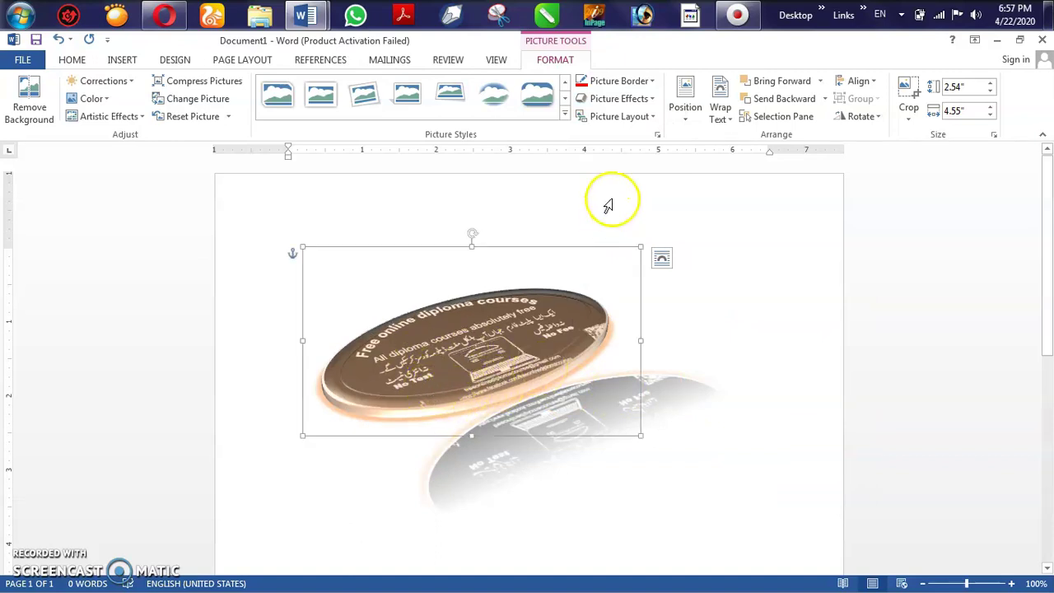
pyautogui.click(650, 102)
pyautogui.moveTo(636, 330)
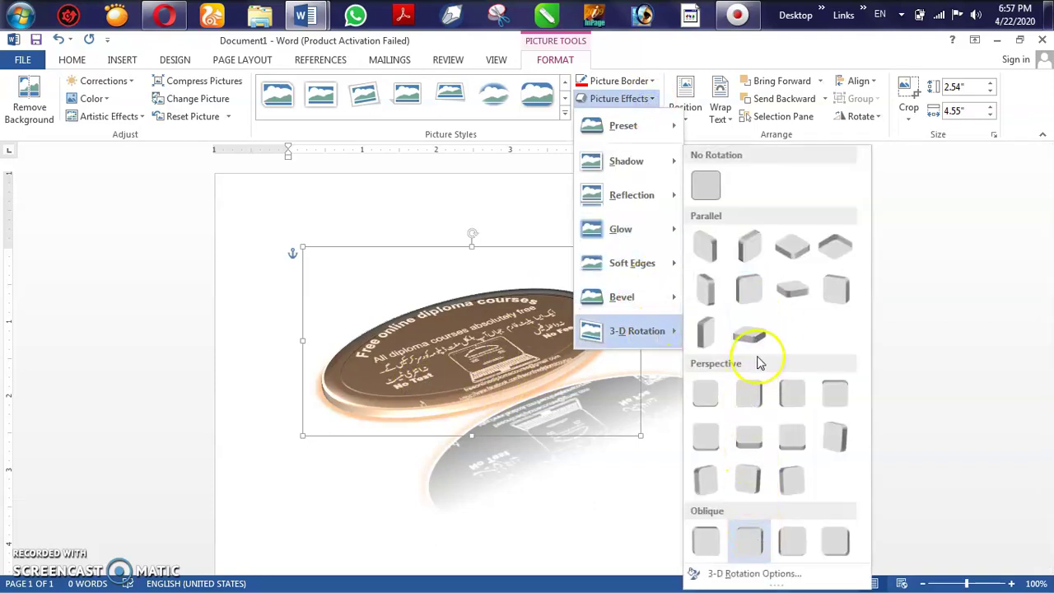
# Apply a parallel 3-D rotation preset tilting the disc the opposite way, leaving wrapping unchanged
pyautogui.click(826, 247)
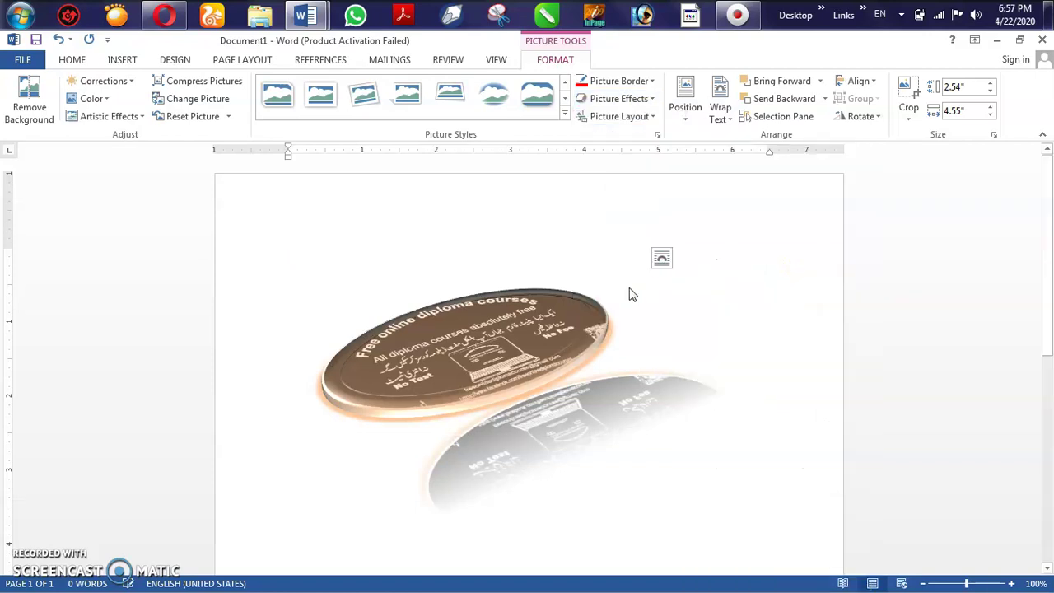
pyautogui.click(629, 294)
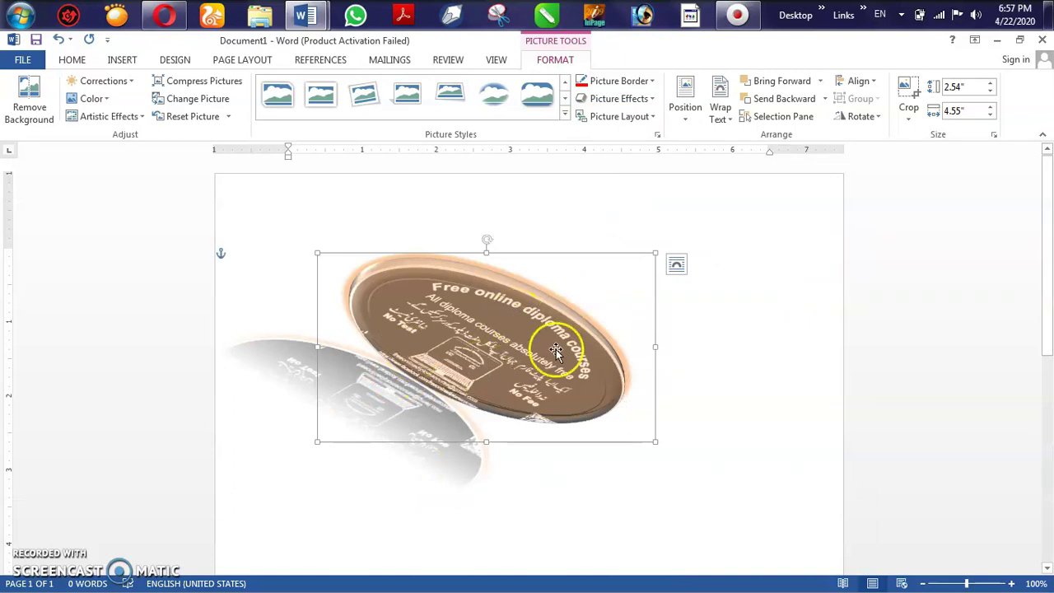
pyautogui.click(719, 124)
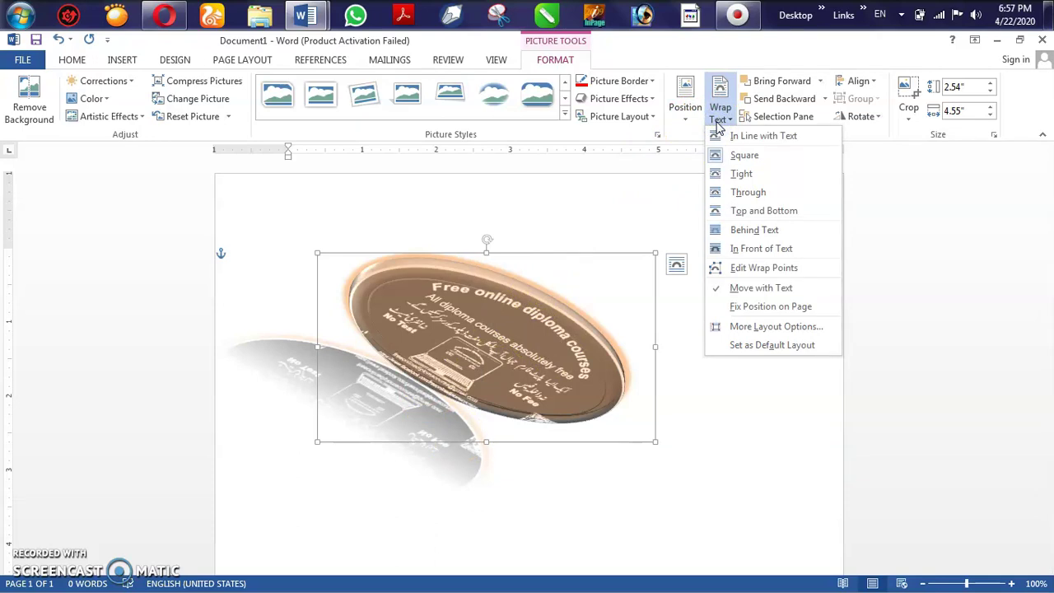
pyautogui.click(739, 163)
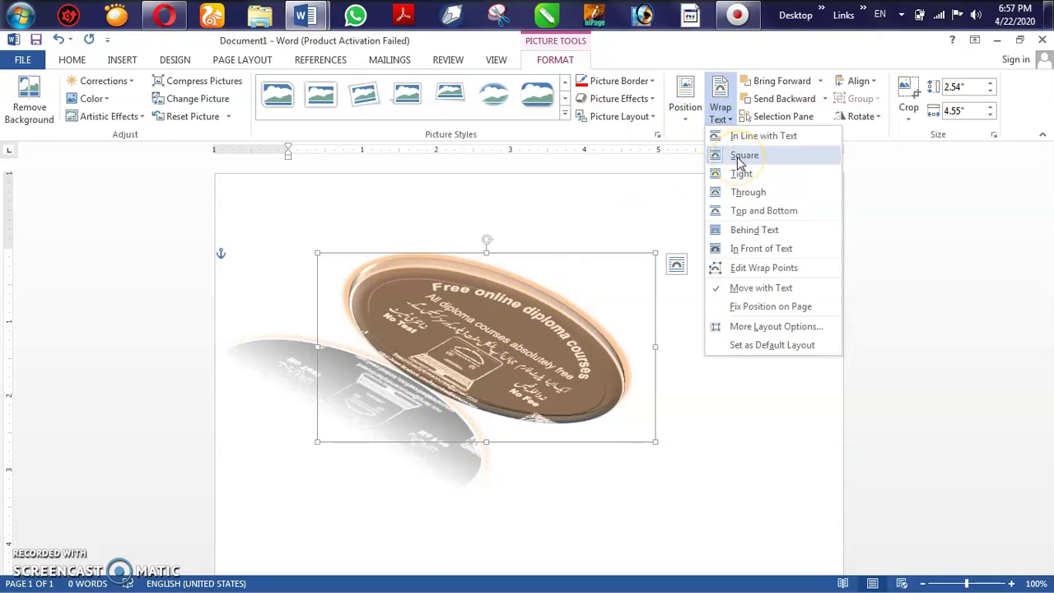
pyautogui.click(564, 350)
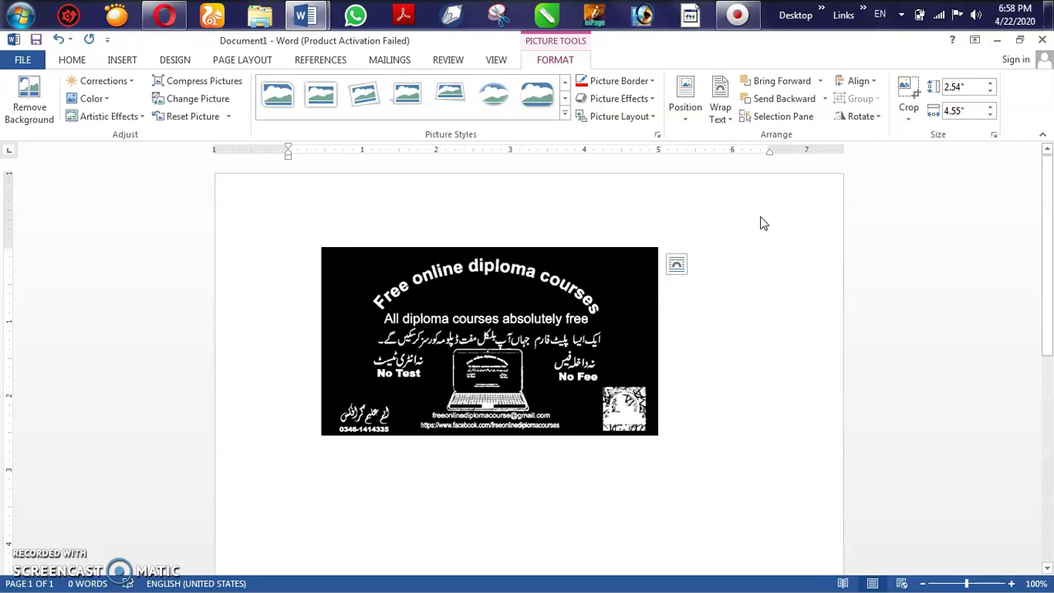
# Undo the effects and paste the original full-colour flyer picture back onto the page
pyautogui.hotkey('ctrl', 'z')
pyautogui.hotkey('ctrl', 'v')
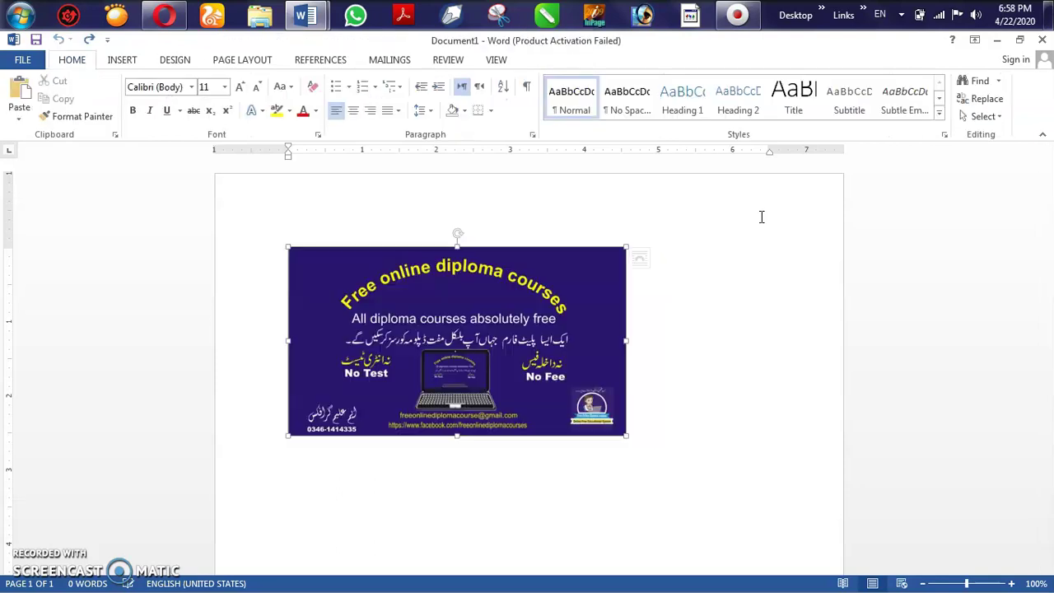
pyautogui.click(544, 59)
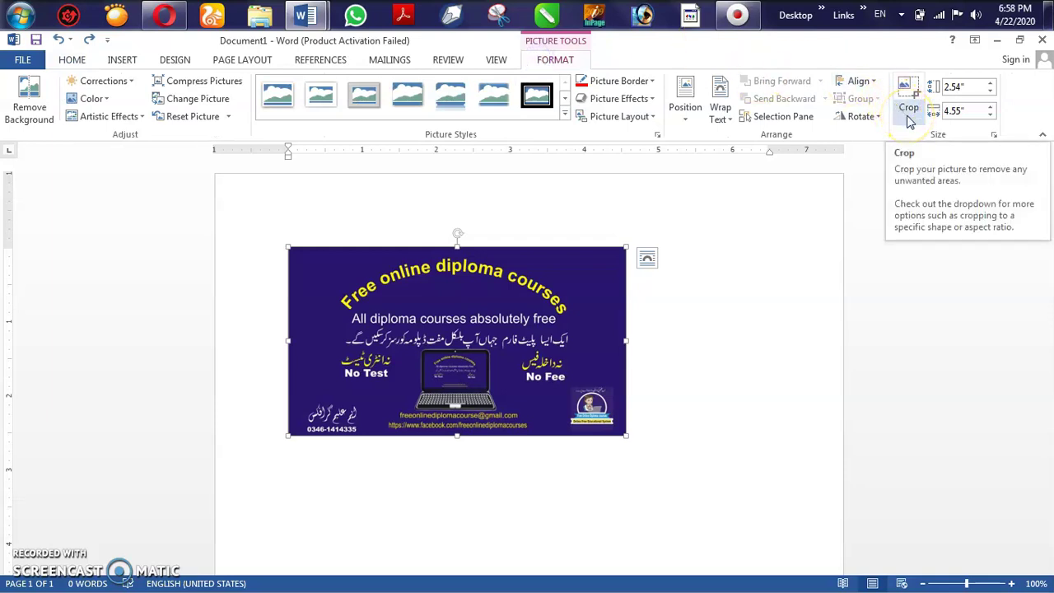
# Crop away the top and left parts of the flyer picture
pyautogui.click(910, 119)
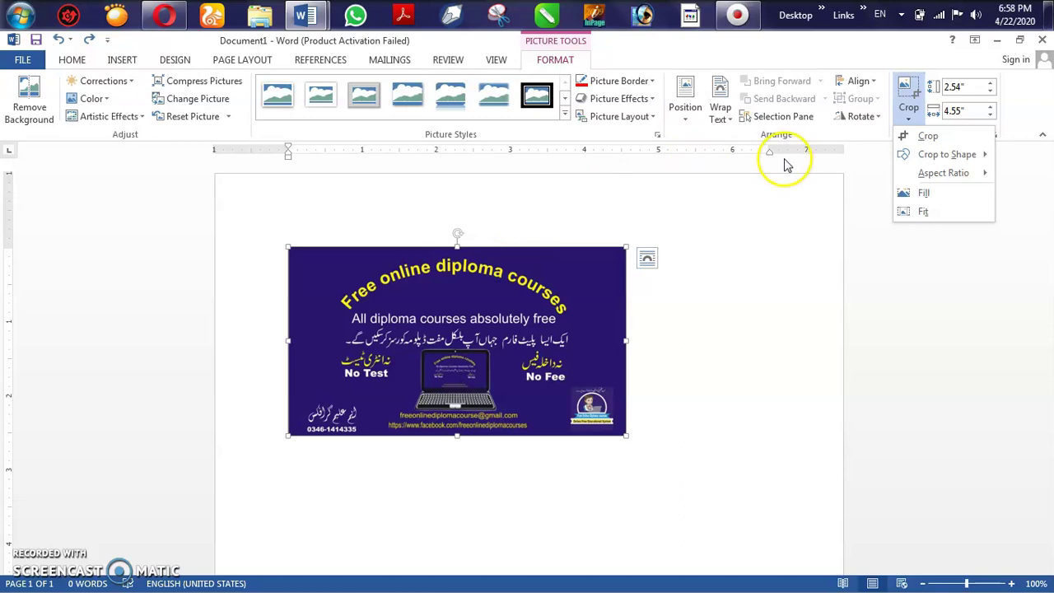
pyautogui.click(929, 135)
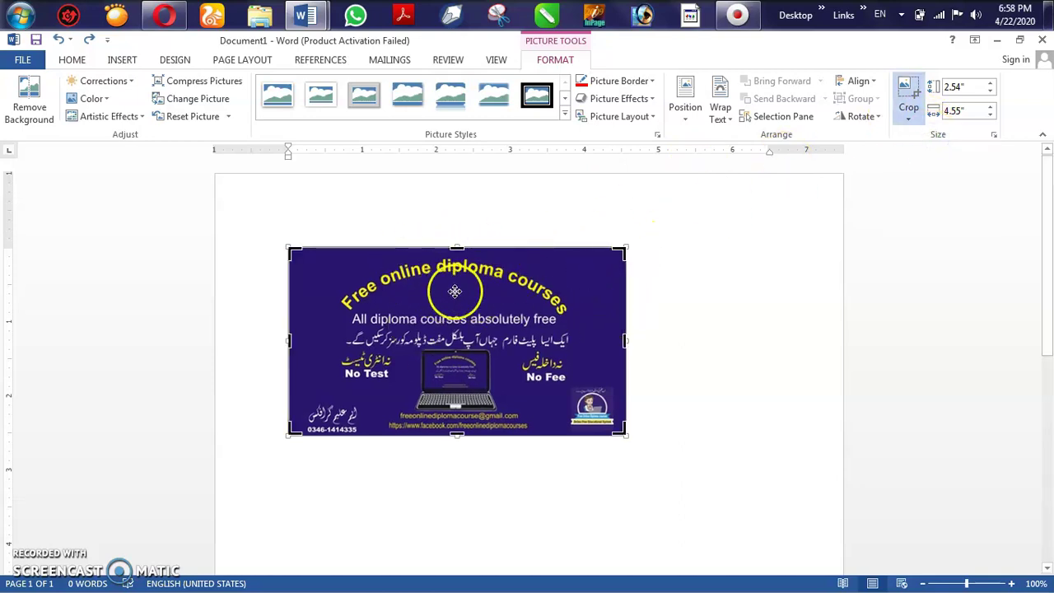
pyautogui.moveTo(460, 246); pyautogui.dragTo(460, 255)
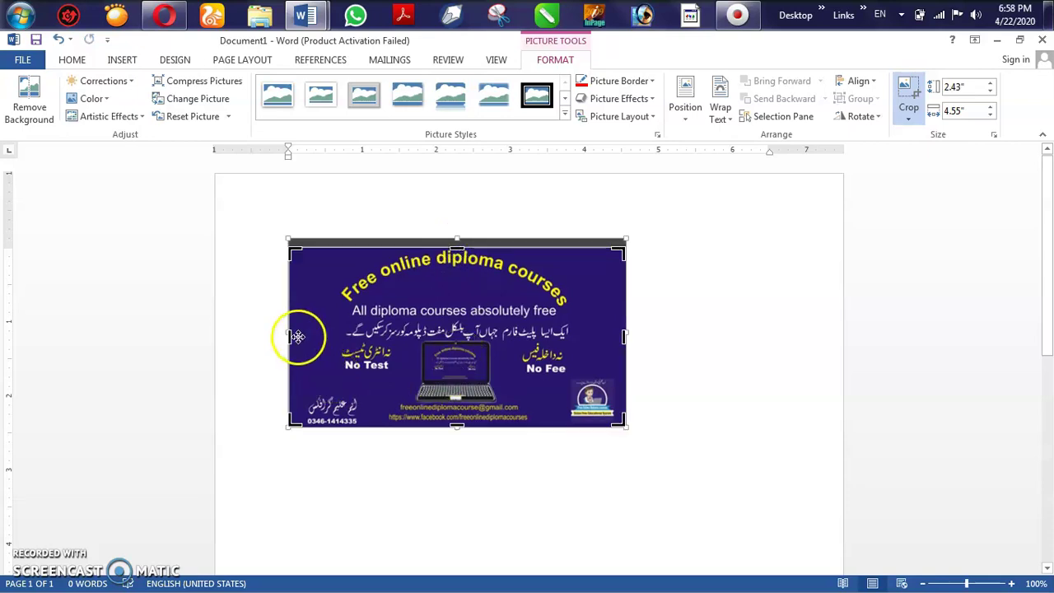
pyautogui.moveTo(288, 336)
pyautogui.mouseDown()
pyautogui.moveTo(409, 354)
pyautogui.moveTo(379, 353)
pyautogui.mouseUp()
pyautogui.moveTo(333, 247)
pyautogui.mouseDown()
pyautogui.moveTo(346, 333)
pyautogui.moveTo(333, 336)
pyautogui.moveTo(334, 312)
pyautogui.mouseUp()
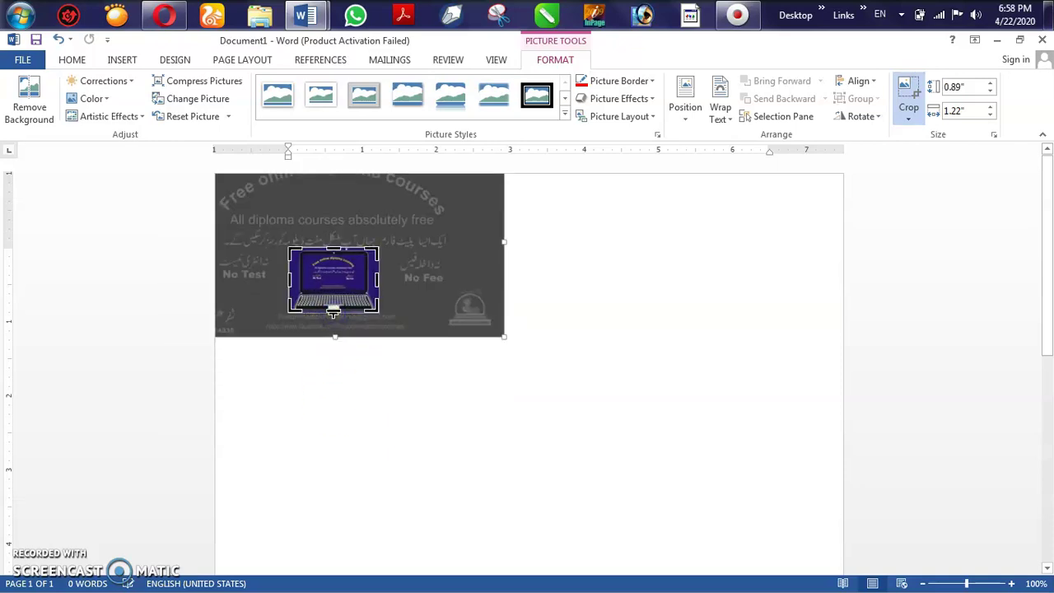
pyautogui.click(379, 289)
# Make the cropped picture float freely and enlarge it to about 3.11 by 4.28 inches
pyautogui.click(350, 297)
pyautogui.click(383, 284)
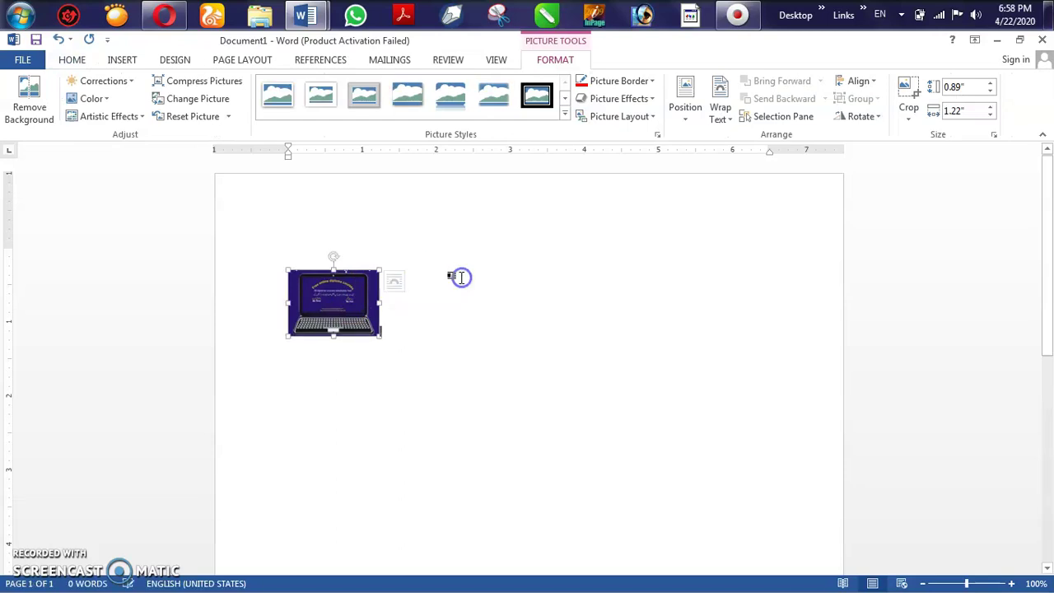
pyautogui.click(721, 109)
pyautogui.click(738, 153)
pyautogui.click(360, 283)
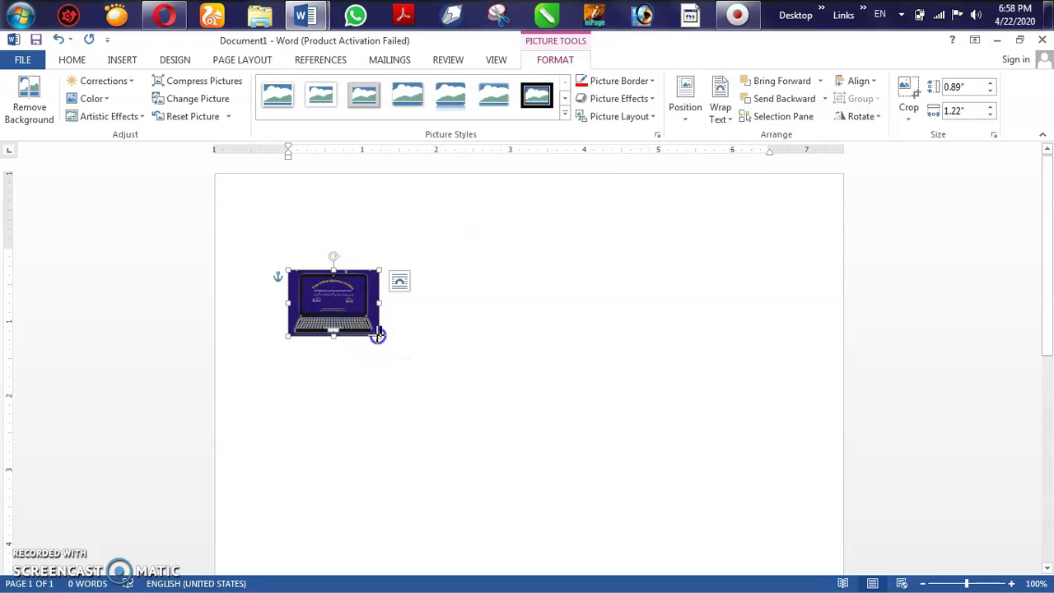
pyautogui.moveTo(378, 335); pyautogui.dragTo(610, 499)
pyautogui.moveTo(461, 321)
pyautogui.mouseDown()
pyautogui.moveTo(544, 310)
pyautogui.moveTo(495, 317)
pyautogui.mouseUp()
pyautogui.click(668, 316)
# Undo back to the full uncropped flyer and shift it down inside the crop frame
pyautogui.hotkey('ctrl', 'z')
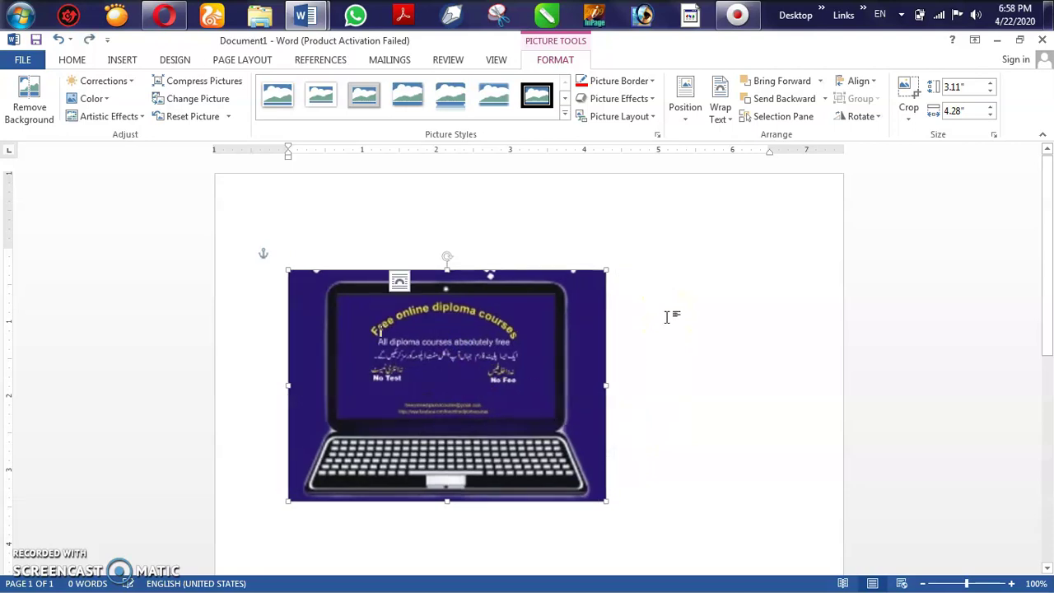
pyautogui.hotkey('ctrl', 'z')
pyautogui.hotkey('ctrl', 'z')
pyautogui.hotkey('ctrl', 'z')
pyautogui.hotkey('ctrl', 'z')
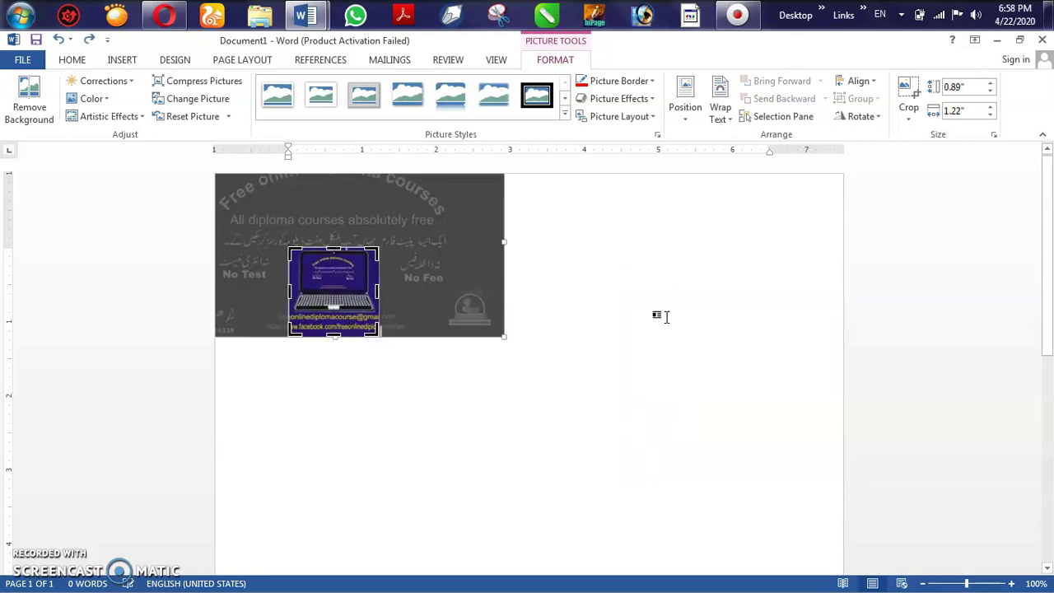
pyautogui.hotkey('ctrl', 'z')
pyautogui.hotkey('ctrl', 'z')
pyautogui.hotkey('ctrl', 'z')
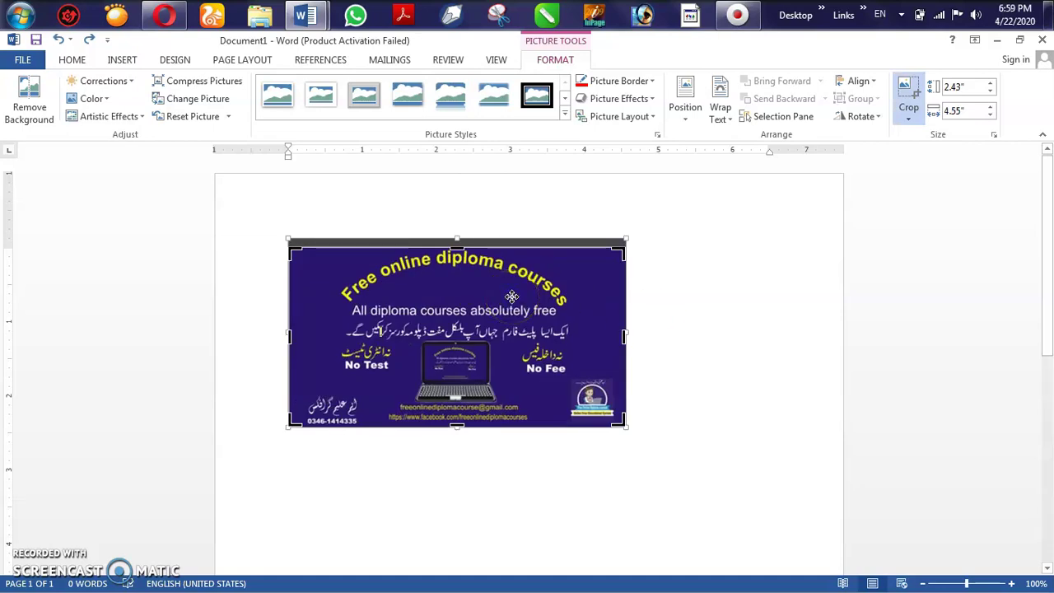
pyautogui.moveTo(512, 290); pyautogui.dragTo(513, 326)
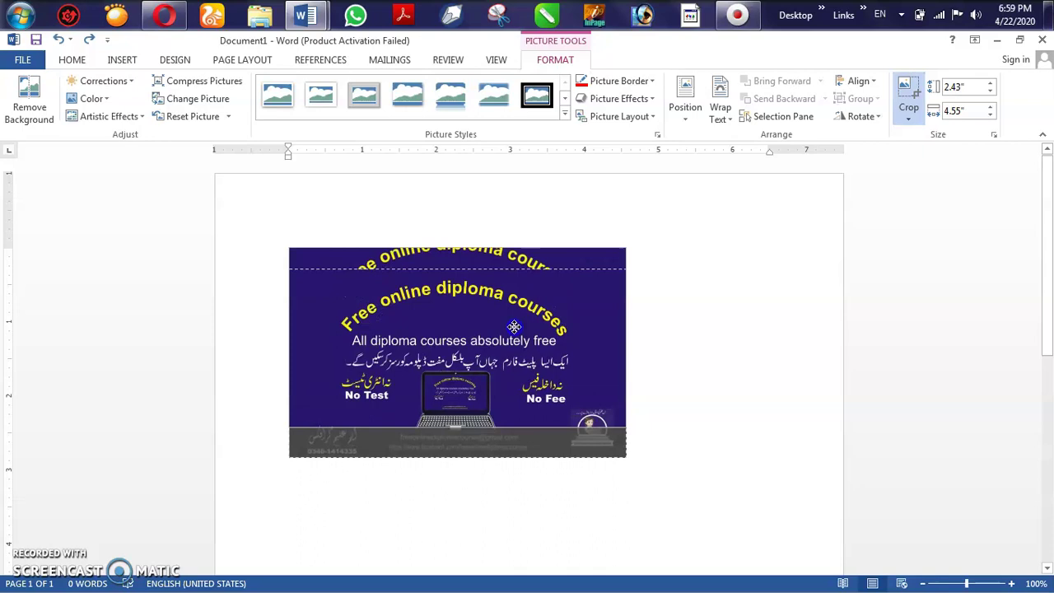
# Delete the flyer picture and draw a 2.6" by 2.67" Smiley Face shape on the page
pyautogui.press('Delete')
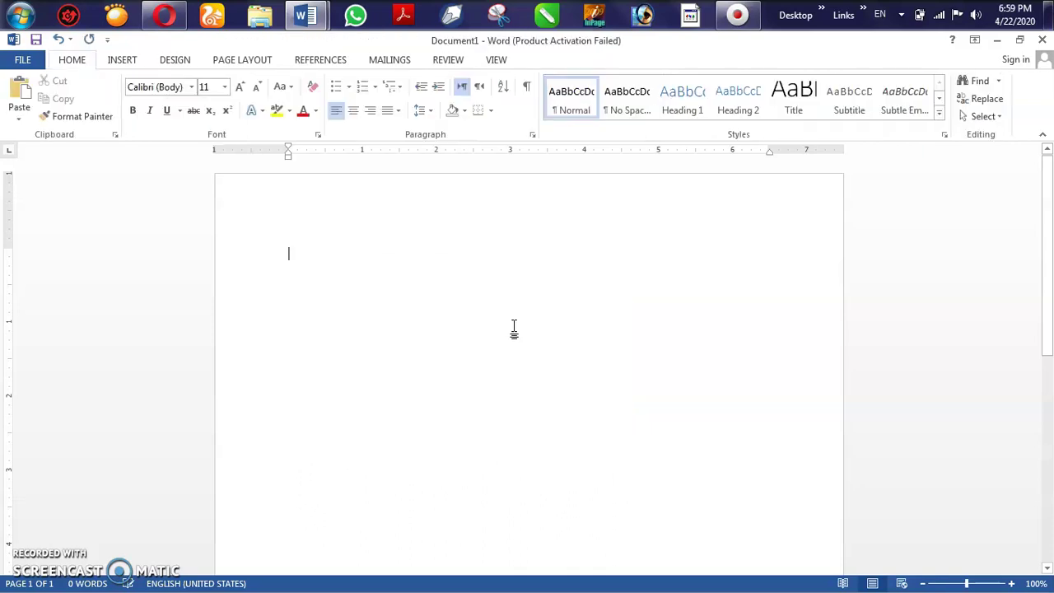
pyautogui.click(122, 62)
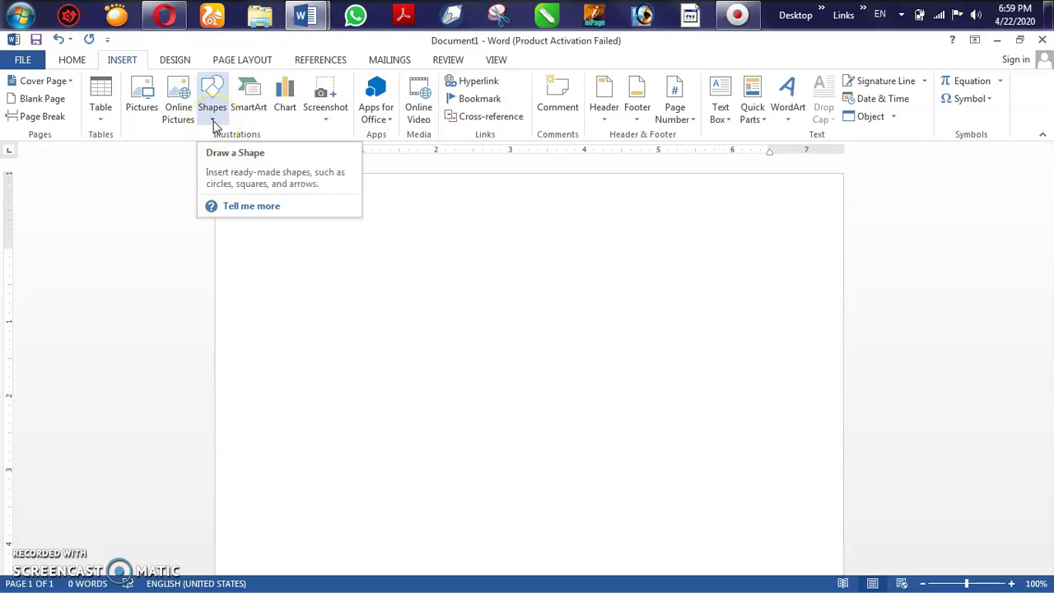
pyautogui.click(214, 116)
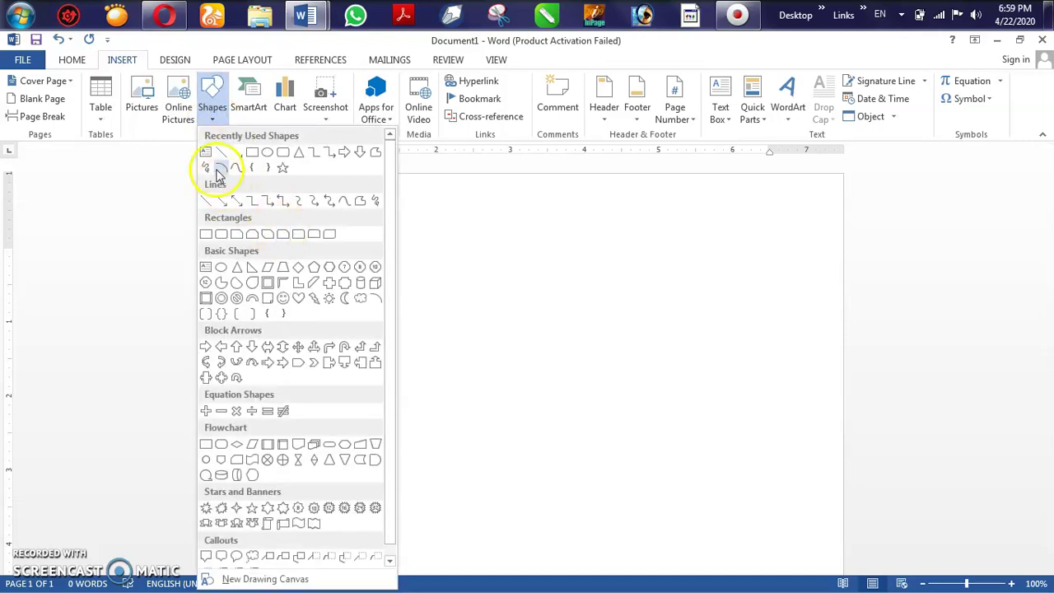
pyautogui.click(282, 299)
pyautogui.moveTo(294, 247)
pyautogui.mouseDown()
pyautogui.moveTo(383, 318)
pyautogui.moveTo(449, 422)
pyautogui.mouseUp()
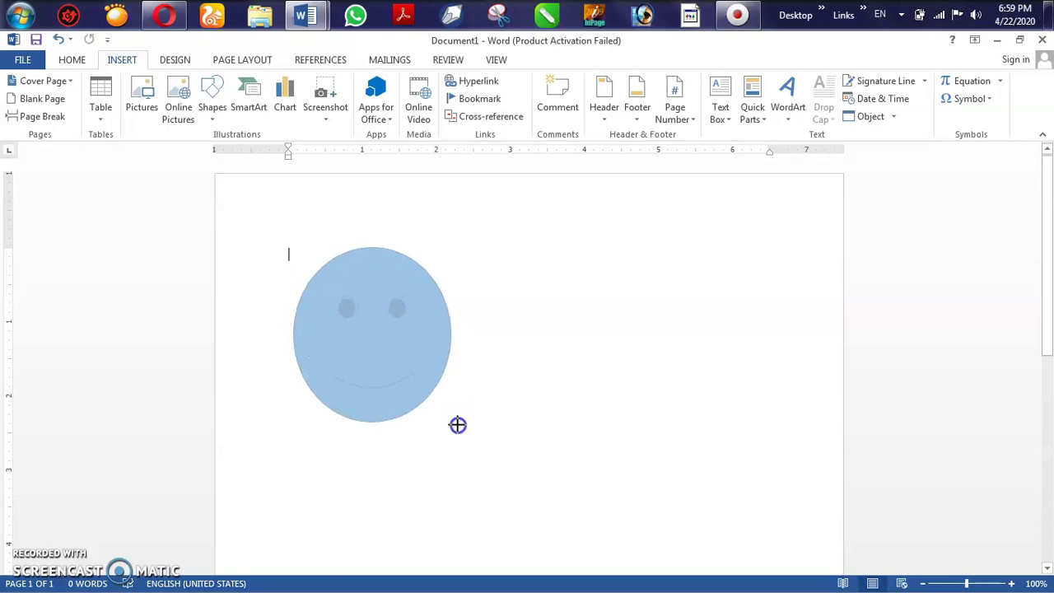
pyautogui.moveTo(458, 424); pyautogui.dragTo(490, 440)
pyautogui.moveTo(444, 345); pyautogui.dragTo(484, 314)
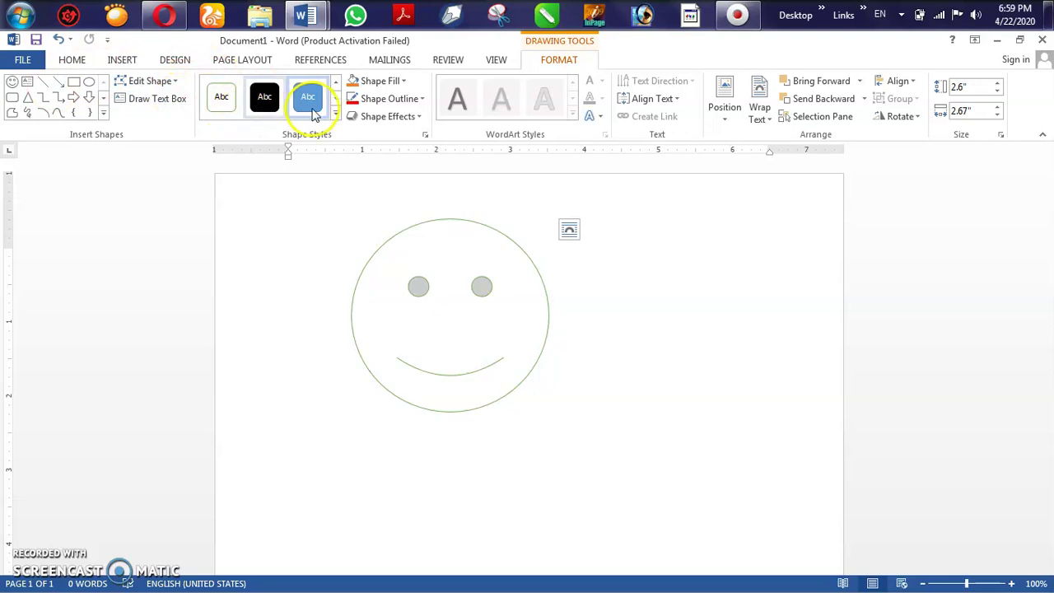
# Give the smiley a yellow shape style and move it to the right side of the page
pyautogui.click(336, 112)
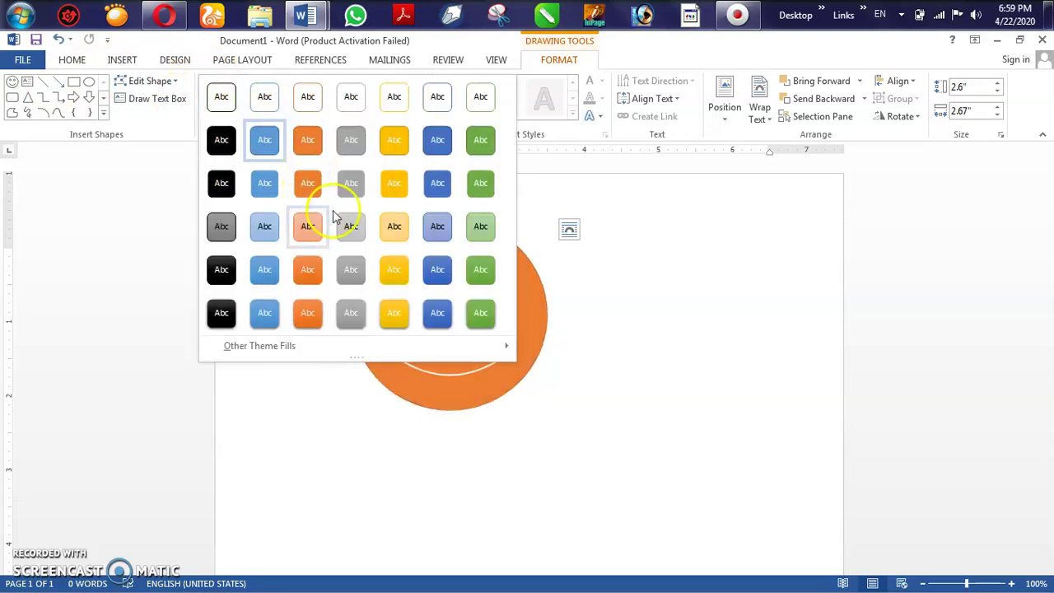
pyautogui.click(393, 270)
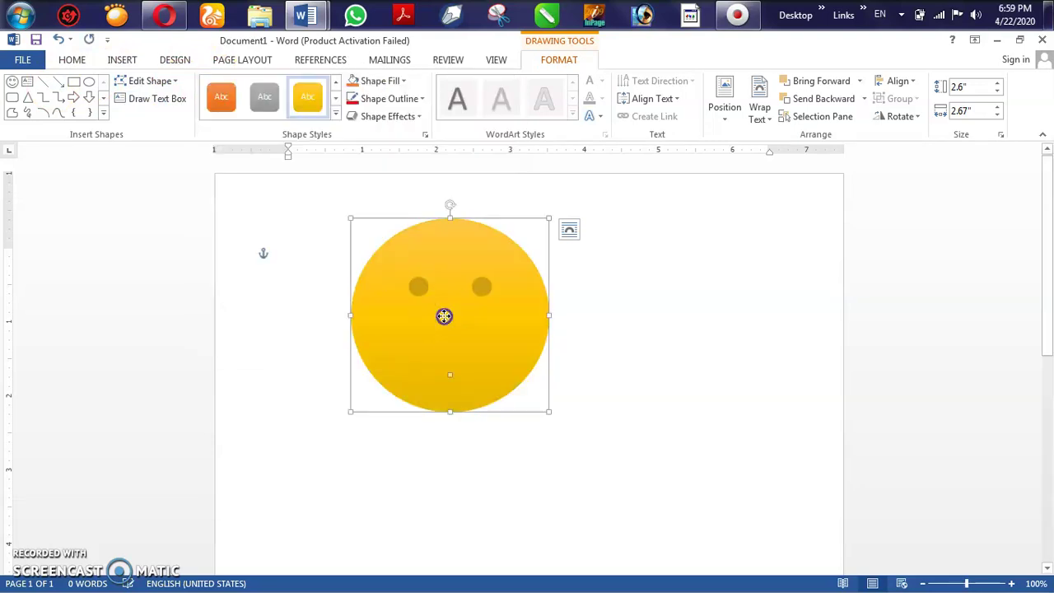
pyautogui.moveTo(444, 316); pyautogui.dragTo(636, 317)
# Apply a dark gradient shape style, then fill the smiley with dark blue
pyautogui.click(336, 113)
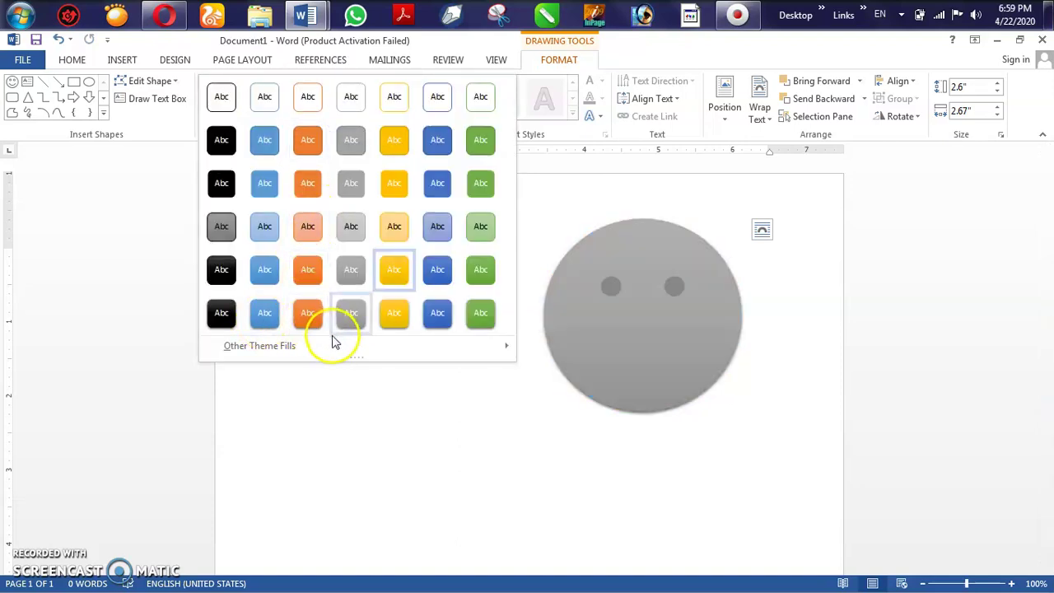
pyautogui.moveTo(259, 346)
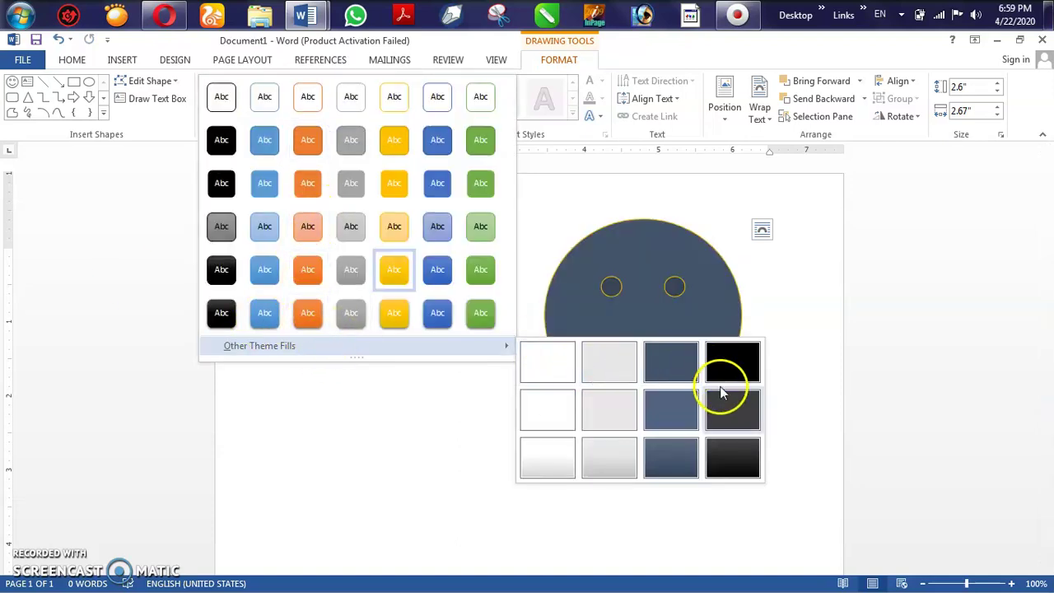
pyautogui.click(740, 464)
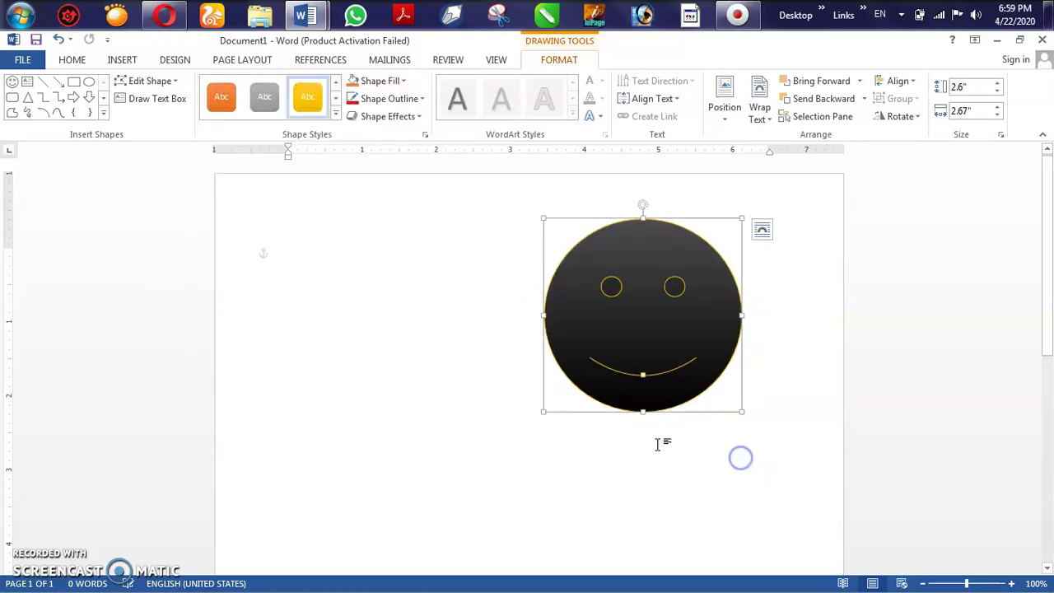
pyautogui.click(378, 80)
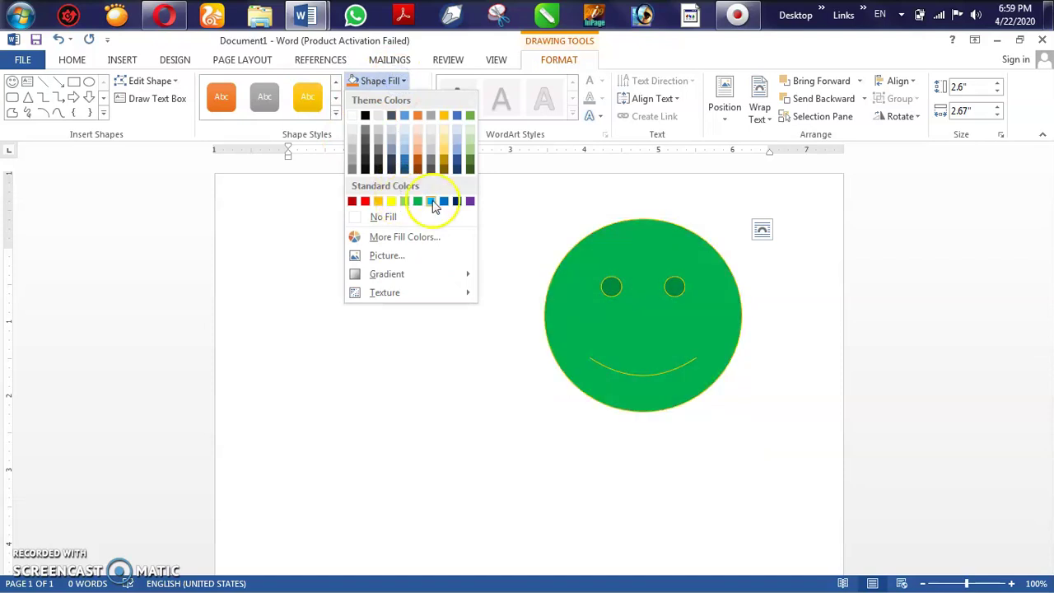
pyautogui.click(458, 203)
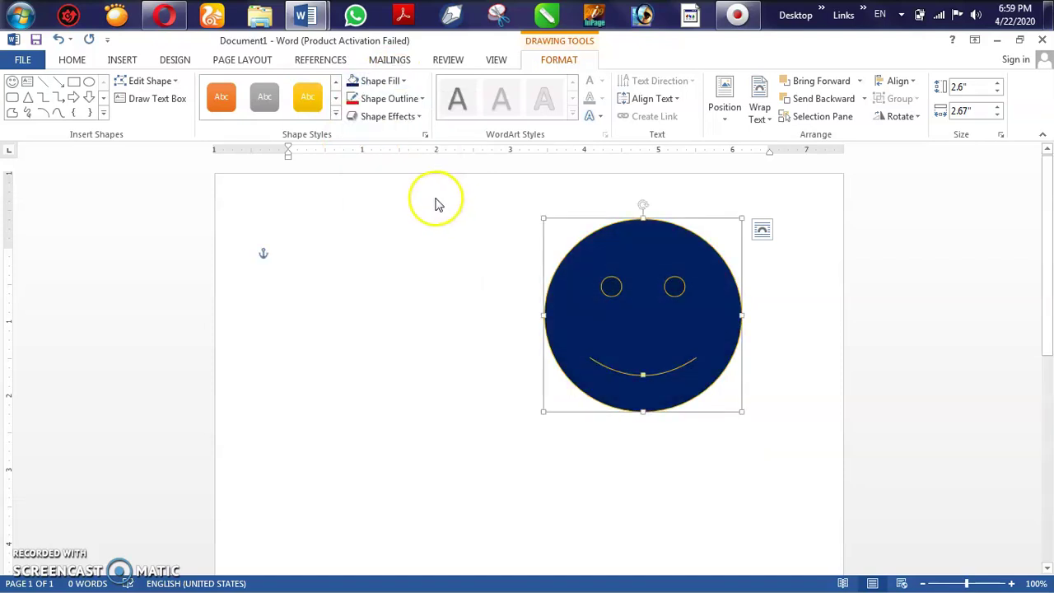
# Try filling the smiley with the logo 360 x 360 picture, then undo that fill
pyautogui.click(380, 81)
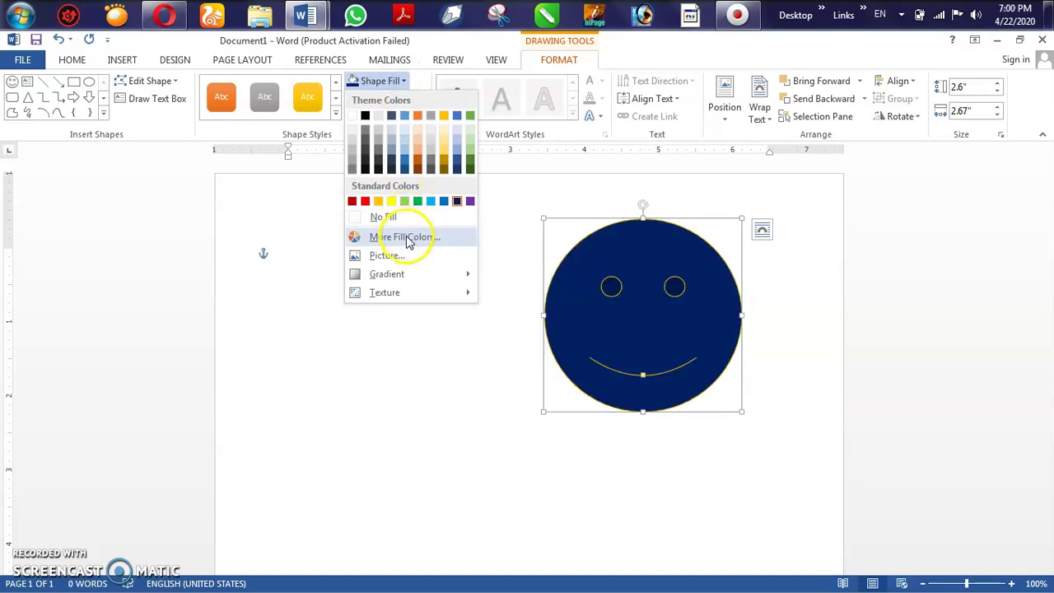
pyautogui.click(402, 262)
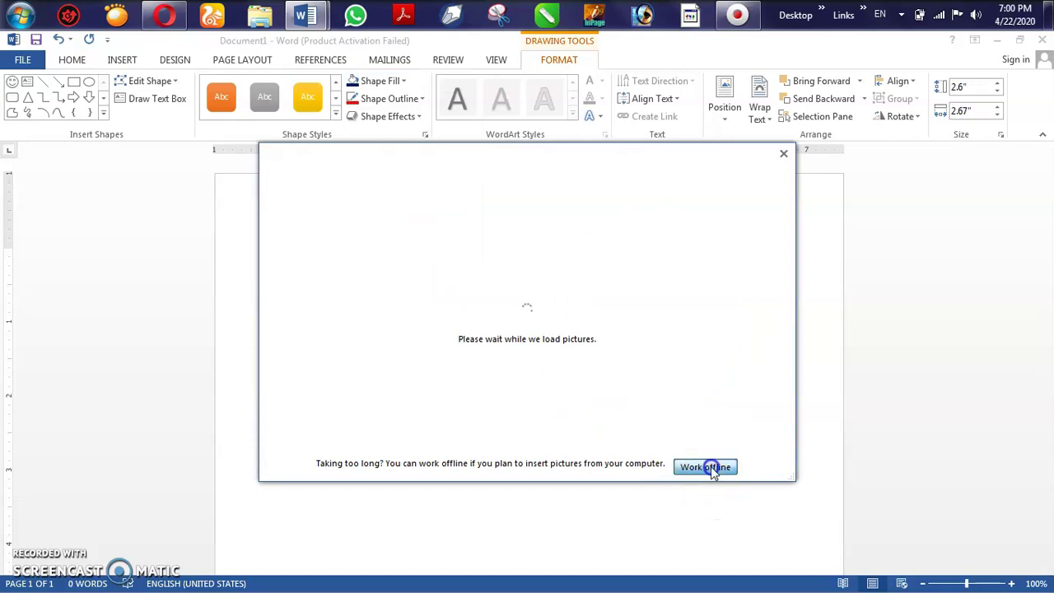
pyautogui.click(705, 467)
pyautogui.click(264, 161)
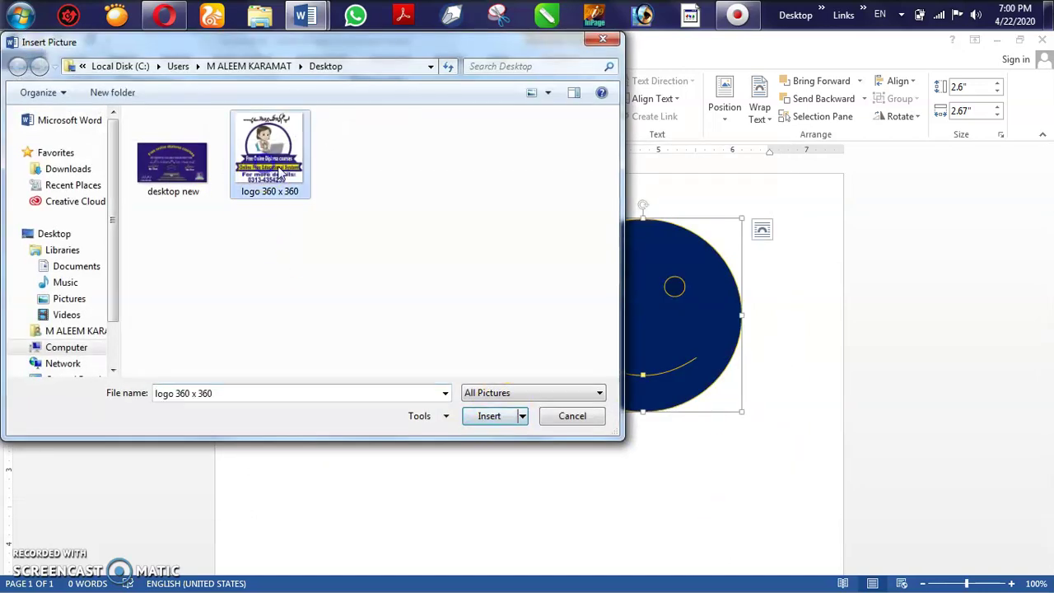
pyautogui.click(494, 418)
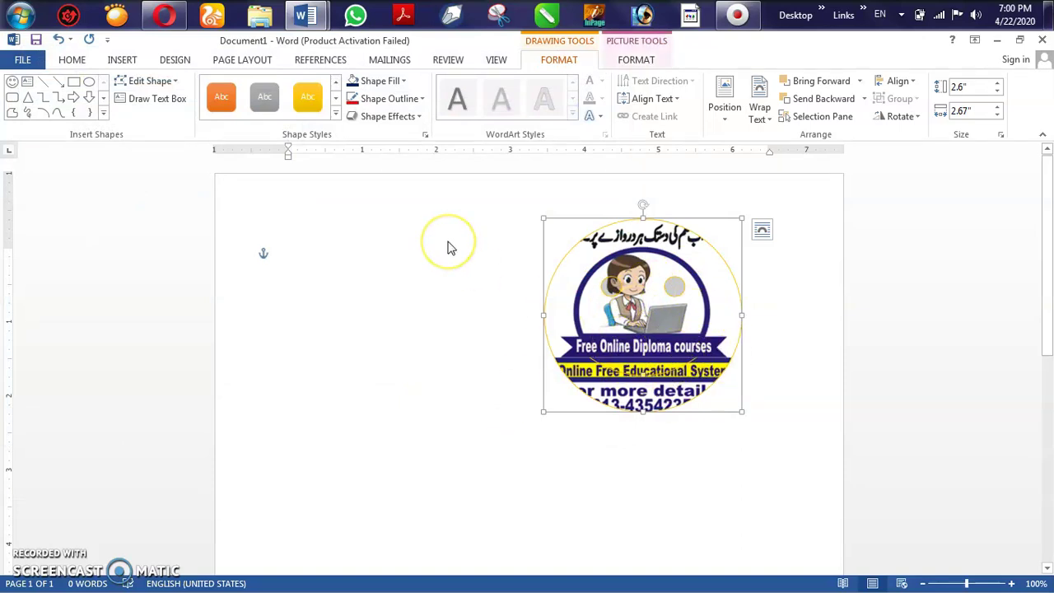
pyautogui.hotkey('ctrl', 'z')
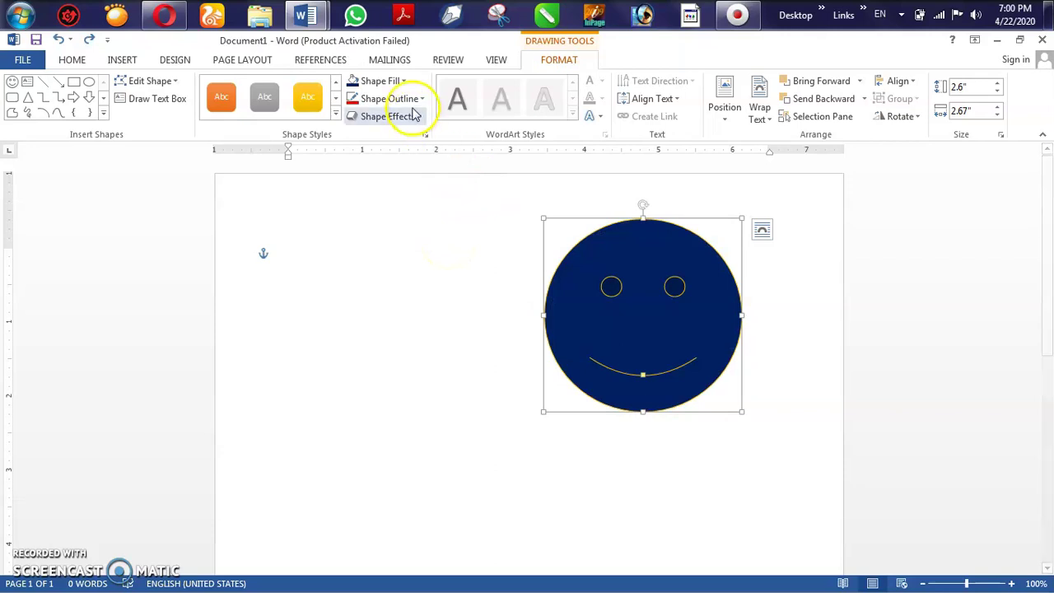
# Give the smiley a medium wood texture fill, replacing a trial radial gradient, and reposition it
pyautogui.click(401, 81)
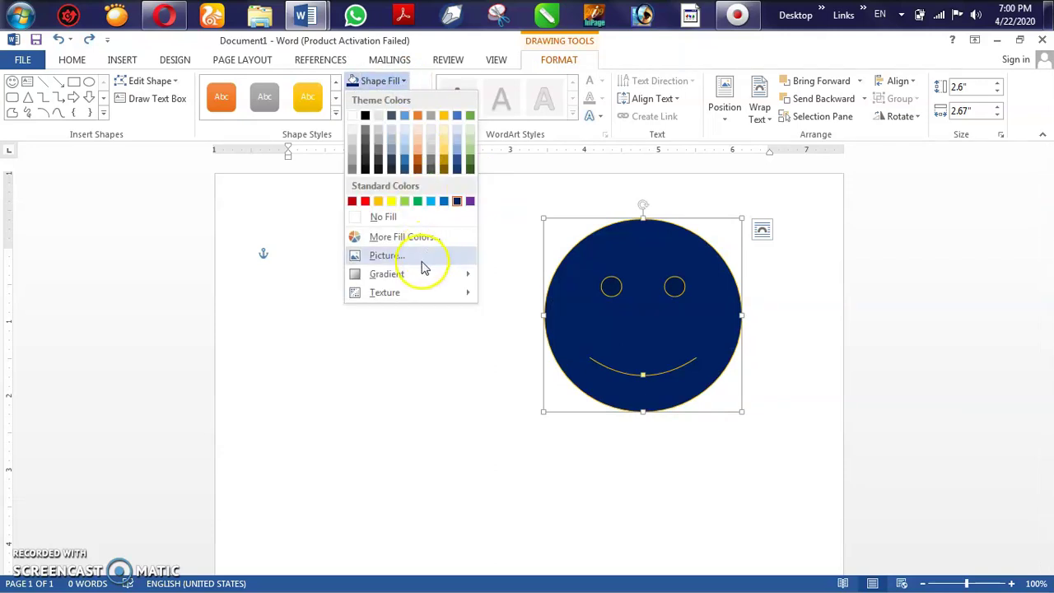
pyautogui.moveTo(387, 273)
pyautogui.click(517, 380)
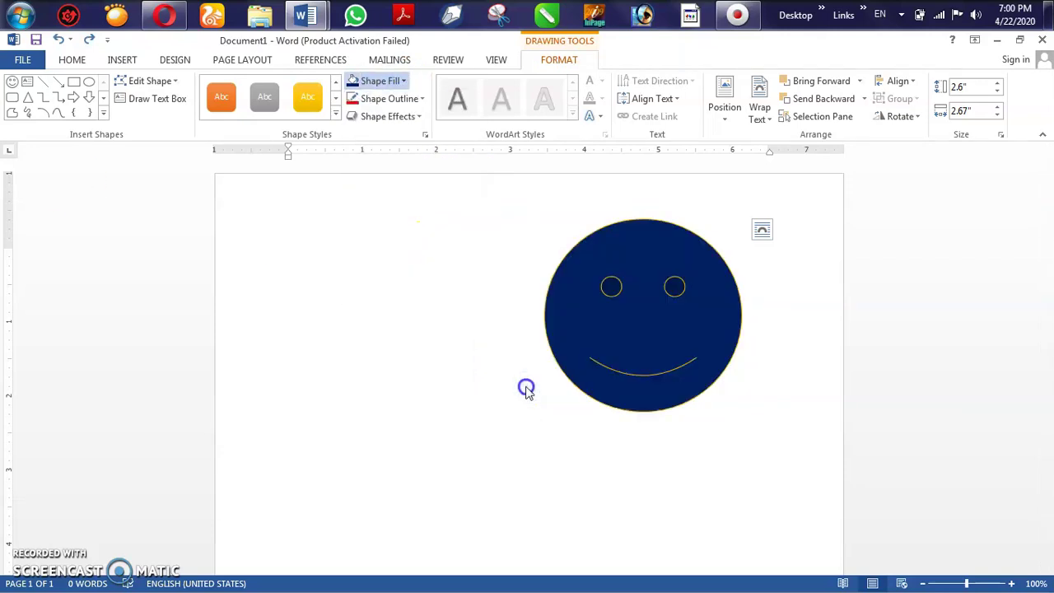
pyautogui.click(403, 80)
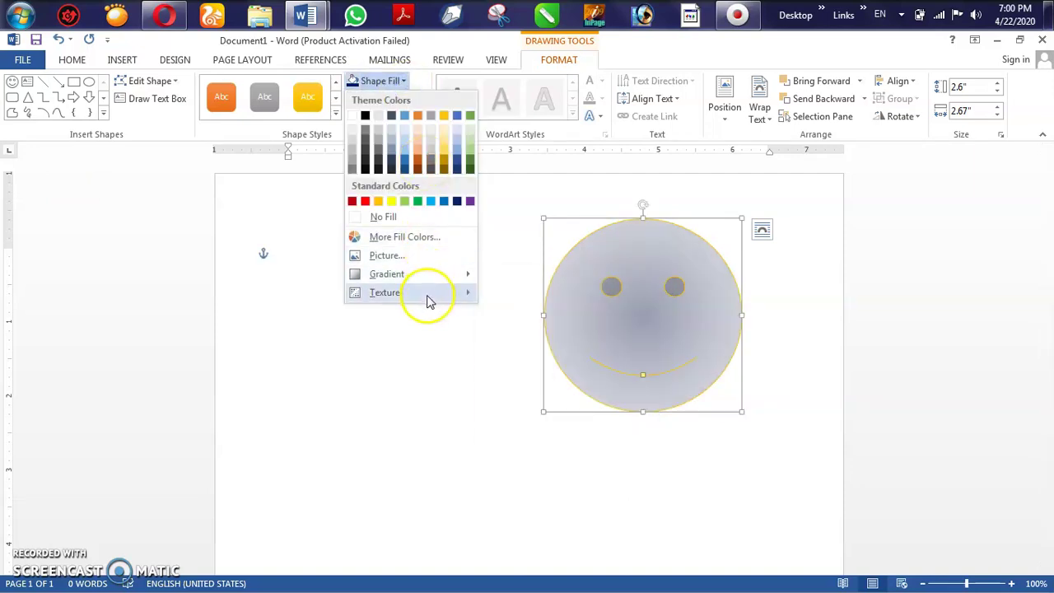
pyautogui.moveTo(385, 292)
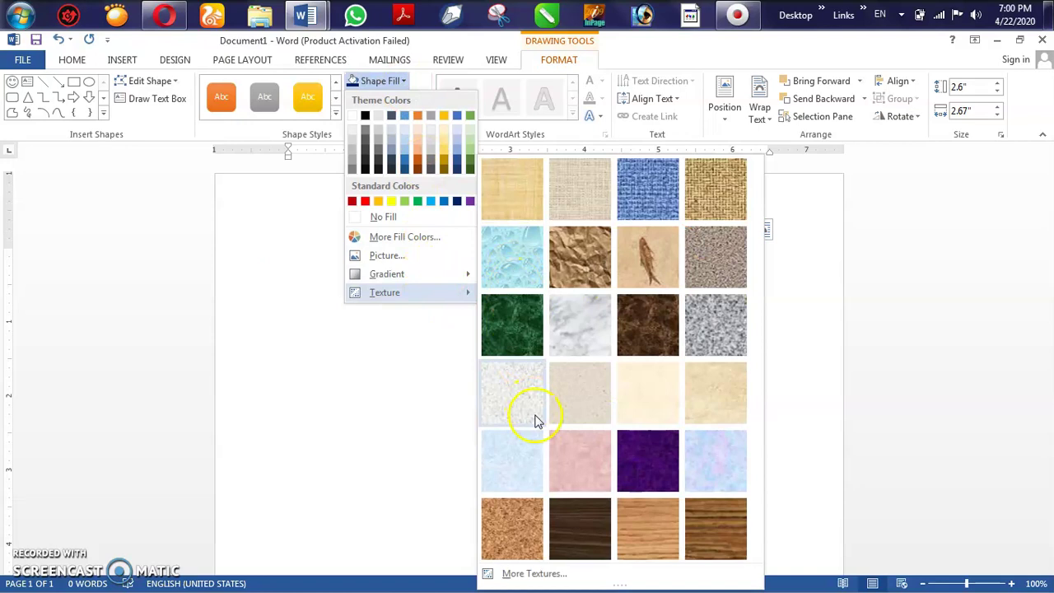
pyautogui.click(710, 531)
pyautogui.moveTo(659, 255)
pyautogui.mouseDown()
pyautogui.moveTo(517, 254)
pyautogui.moveTo(489, 290)
pyautogui.mouseUp()
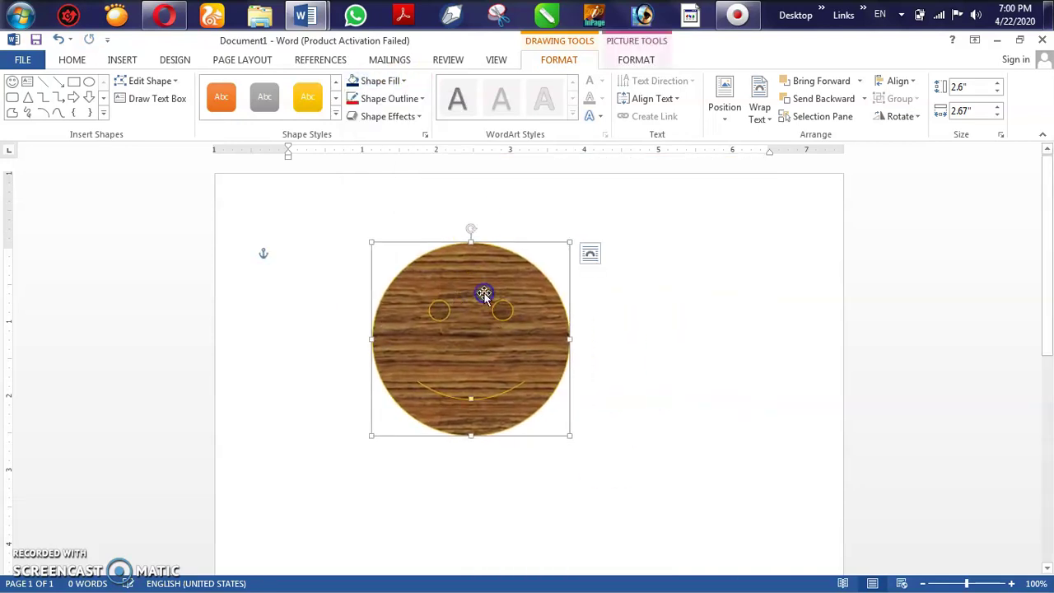
pyautogui.moveTo(591, 274); pyautogui.dragTo(590, 276)
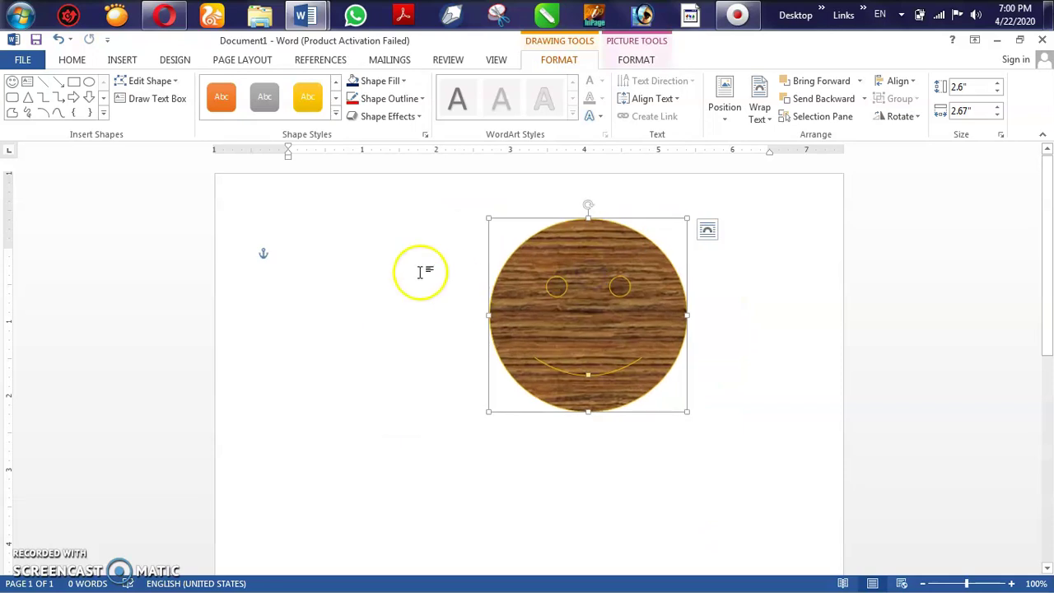
# Try a Parallel 3-D rotation, undo it, and shift the smiley slightly left
pyautogui.click(411, 116)
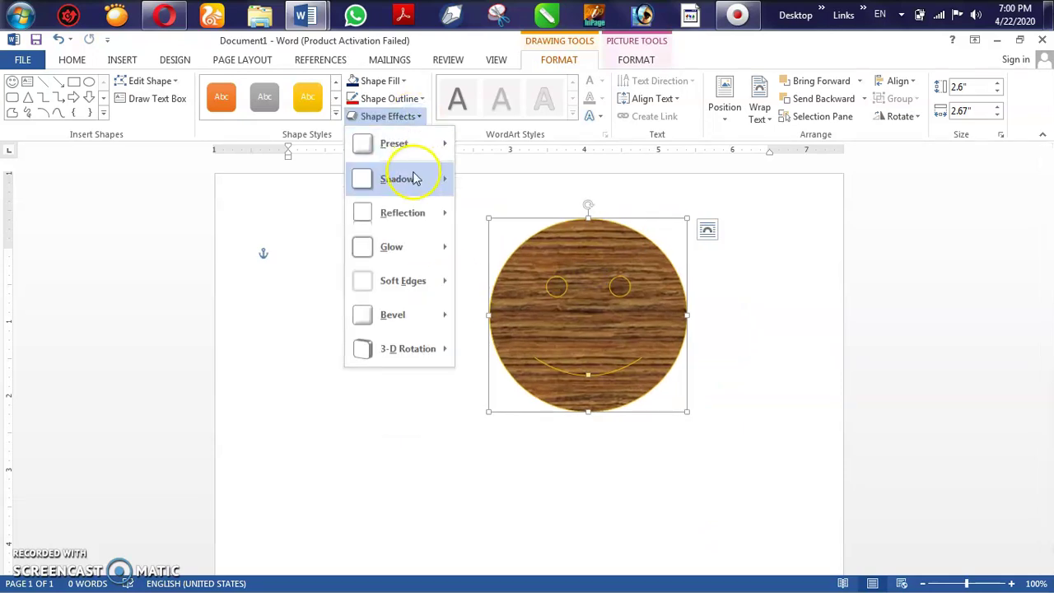
pyautogui.moveTo(404, 348)
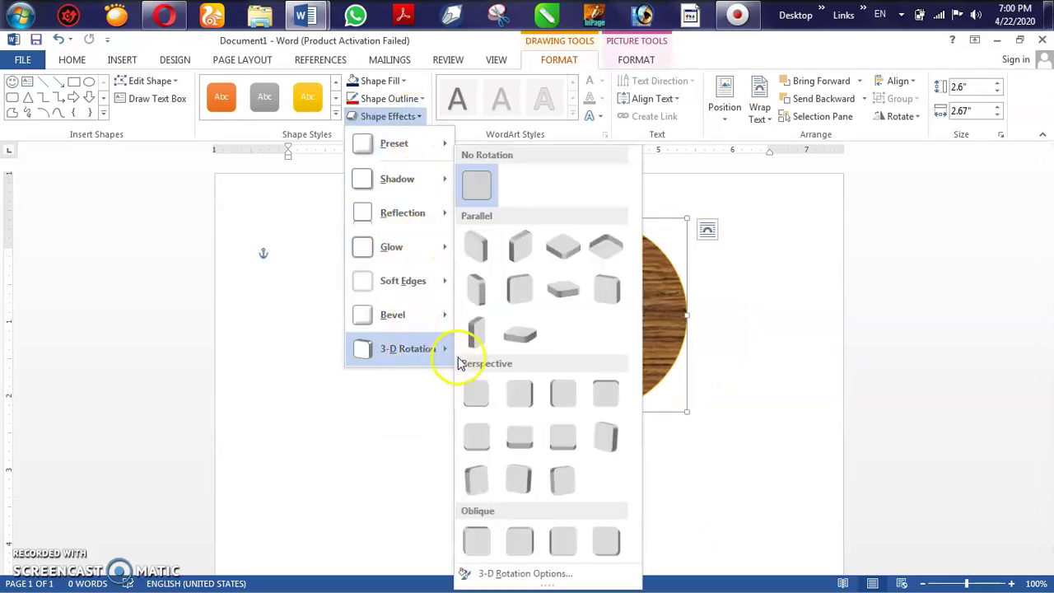
pyautogui.click(520, 333)
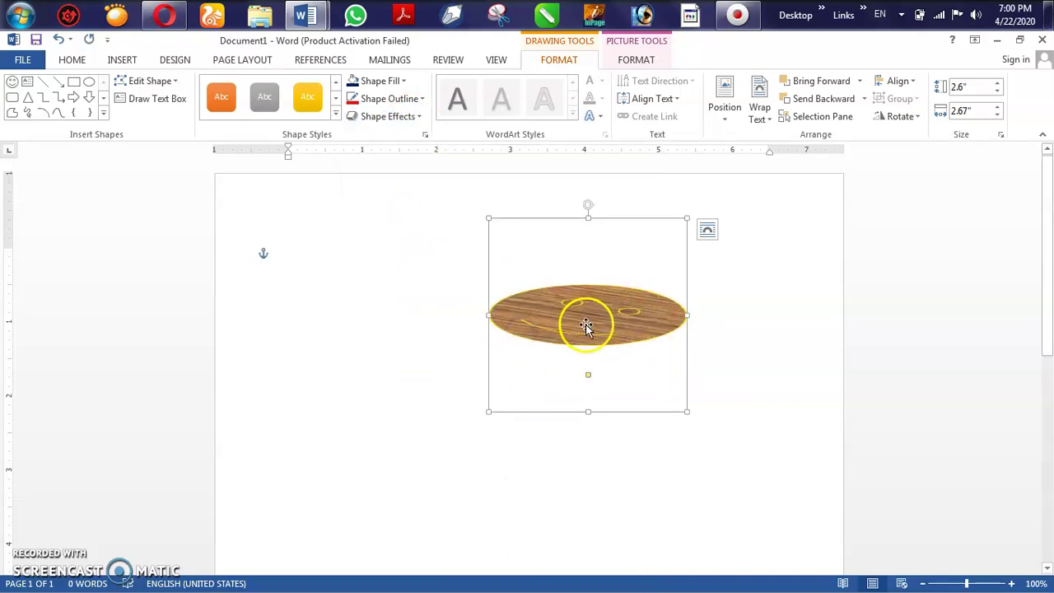
pyautogui.hotkey('ctrl', 'z')
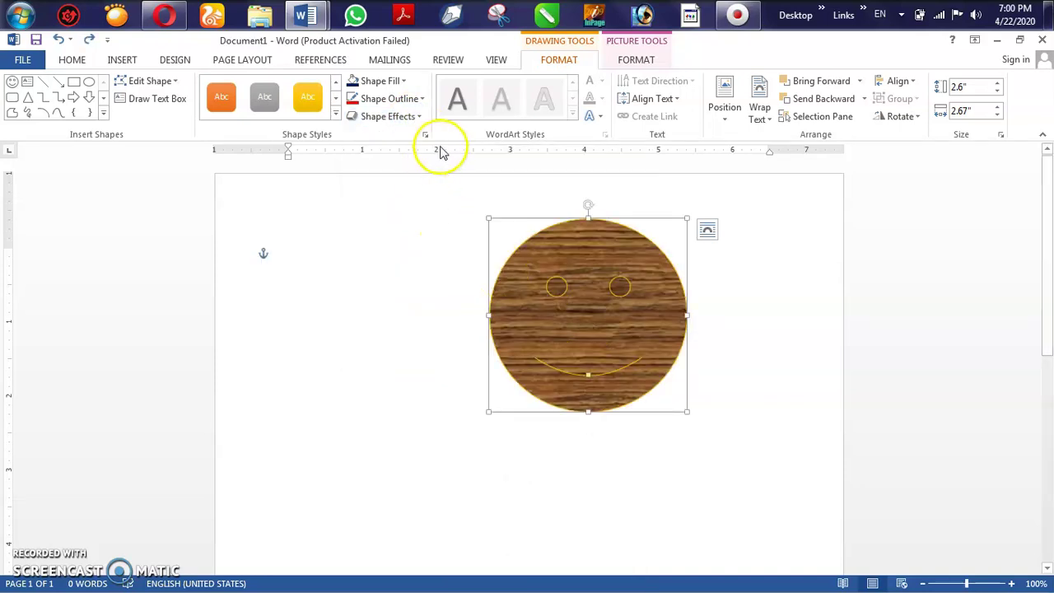
pyautogui.moveTo(583, 282); pyautogui.dragTo(536, 284)
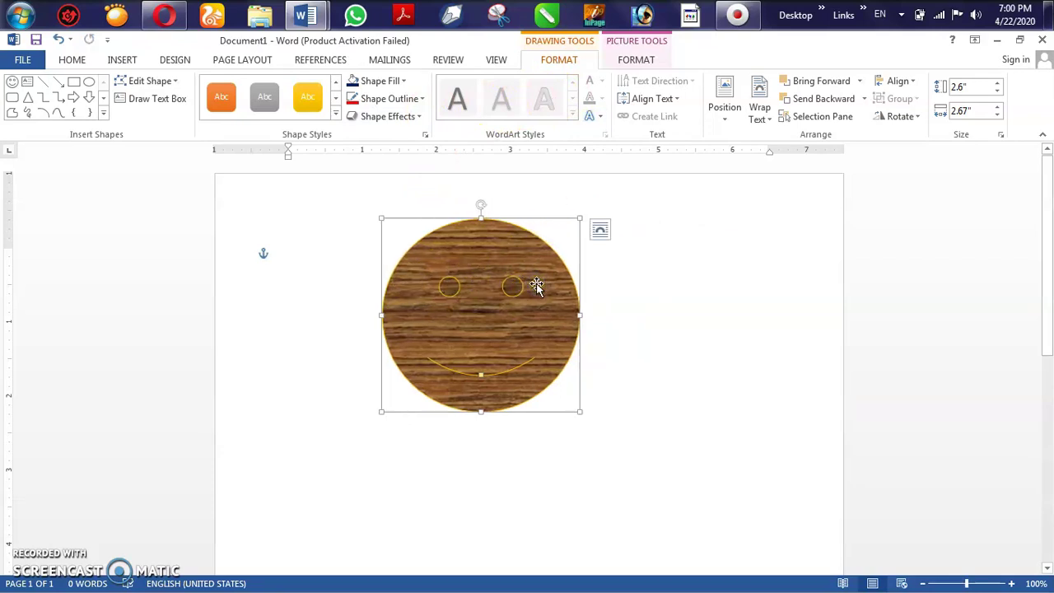
# Add the text FREE DIPLOMA inside the smiley and size it to fit on one line
pyautogui.rightClick(536, 283)
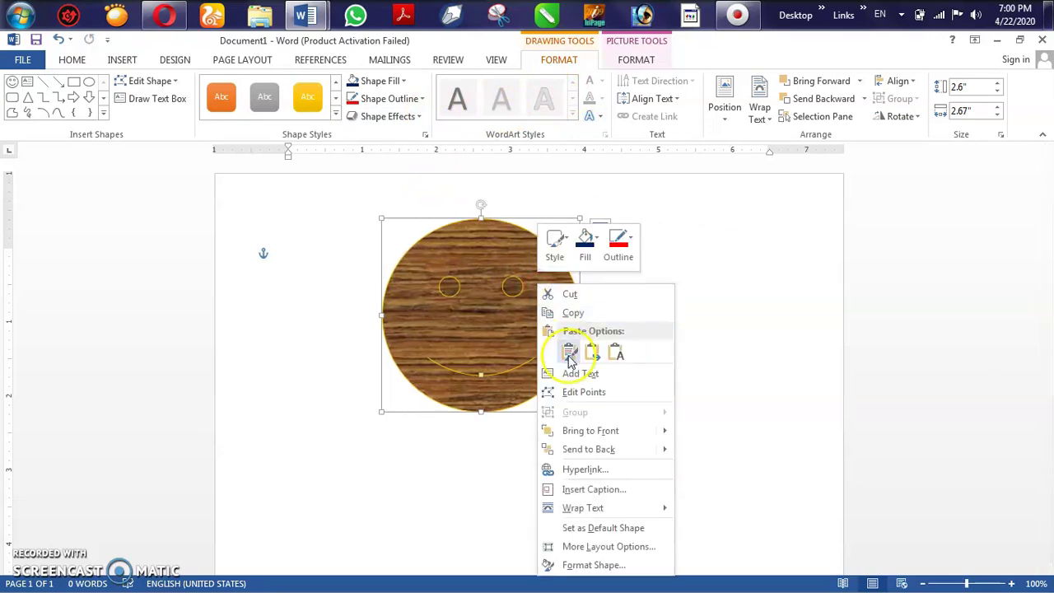
pyautogui.click(581, 375)
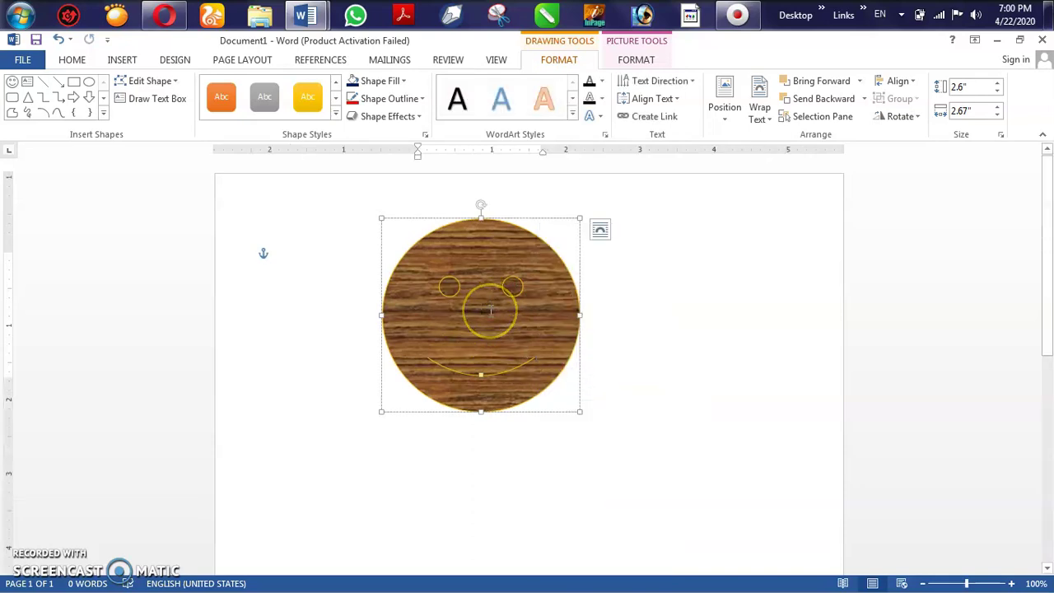
pyautogui.write('FREE DIPLOMA')
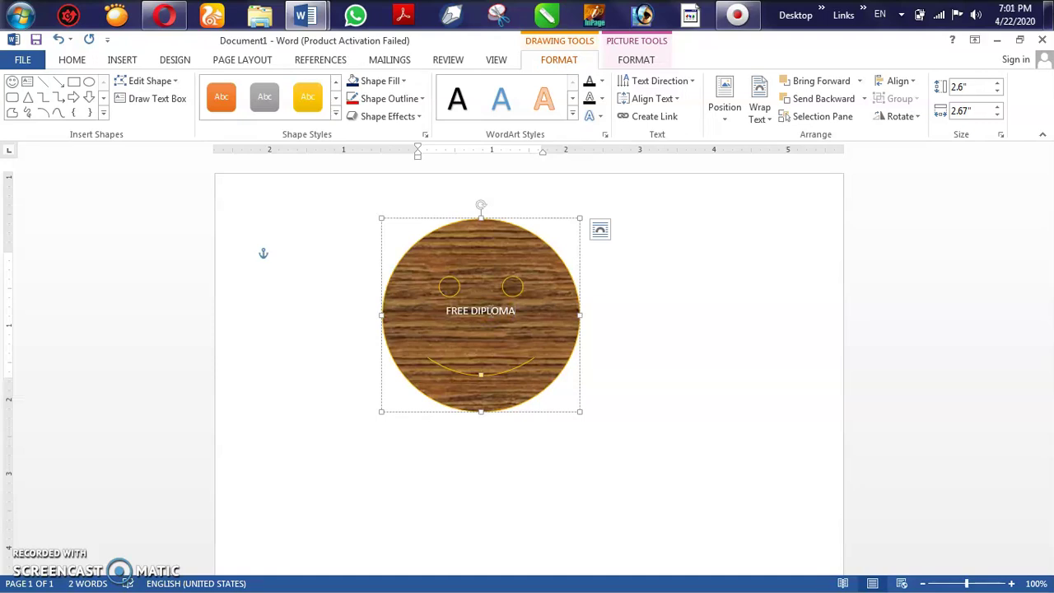
pyautogui.tripleClick(491, 311)
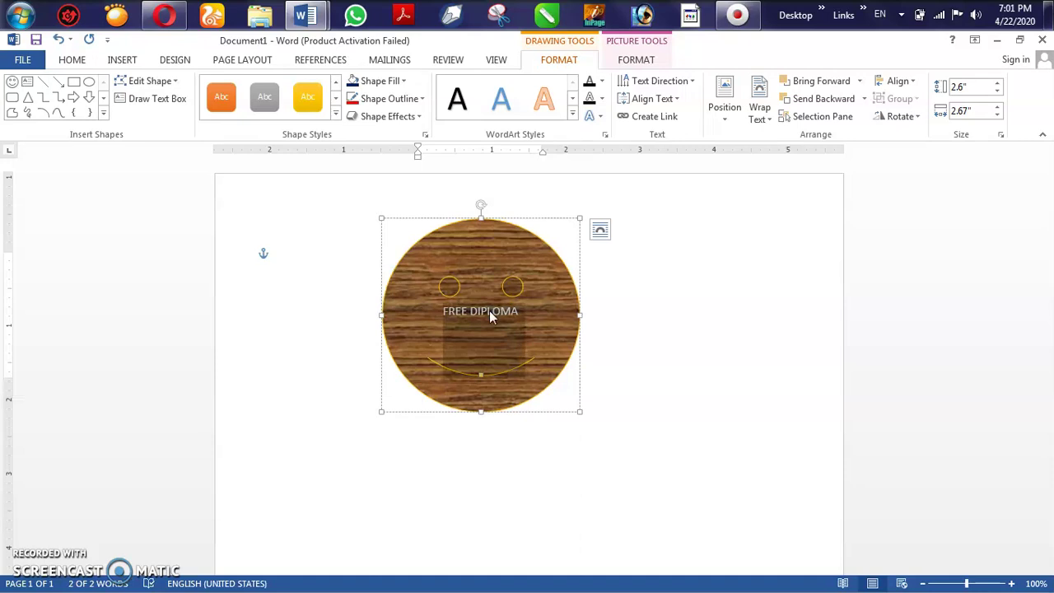
pyautogui.hotkey('ctrl', ']')
pyautogui.hotkey('ctrl', ']')
pyautogui.hotkey('ctrl', ']')
pyautogui.hotkey('ctrl', ']')
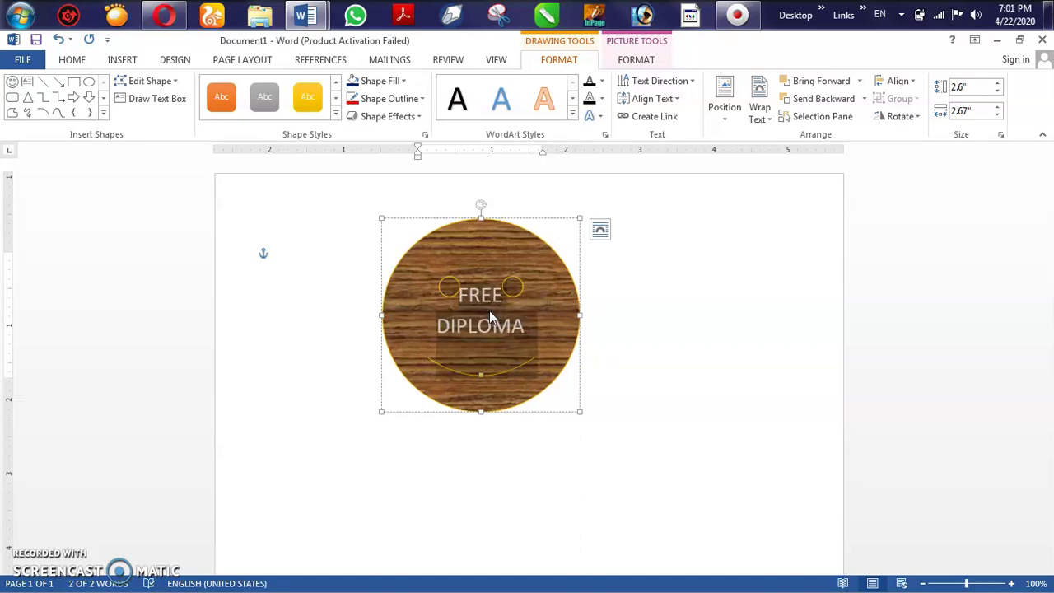
pyautogui.hotkey('ctrl', '[')
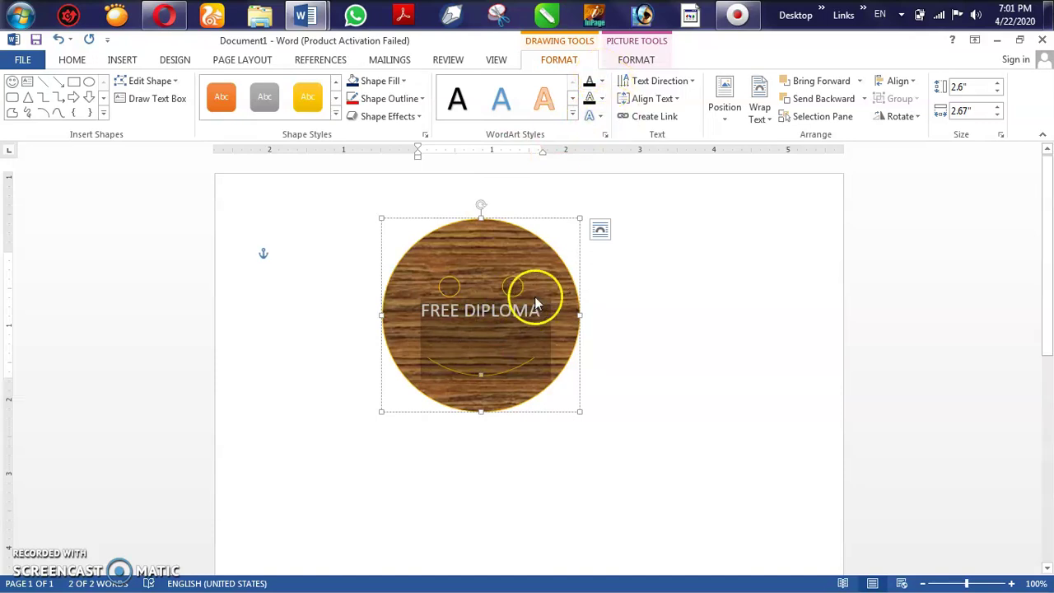
# Apply the gold WordArt style to FREE DIPLOMA and fill the text yellow
pyautogui.click(603, 86)
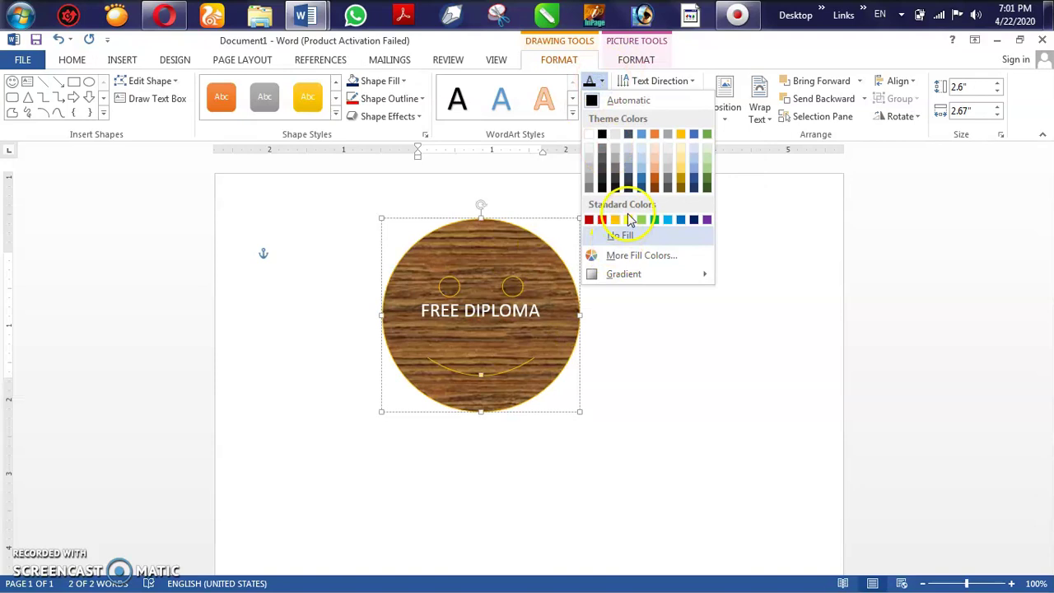
pyautogui.click(574, 116)
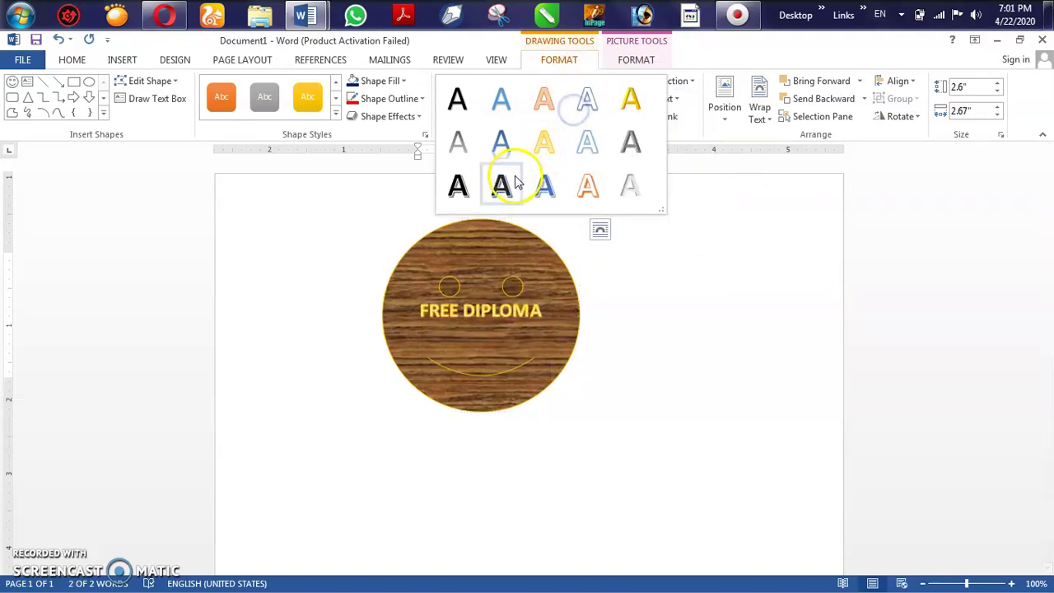
pyautogui.click(541, 140)
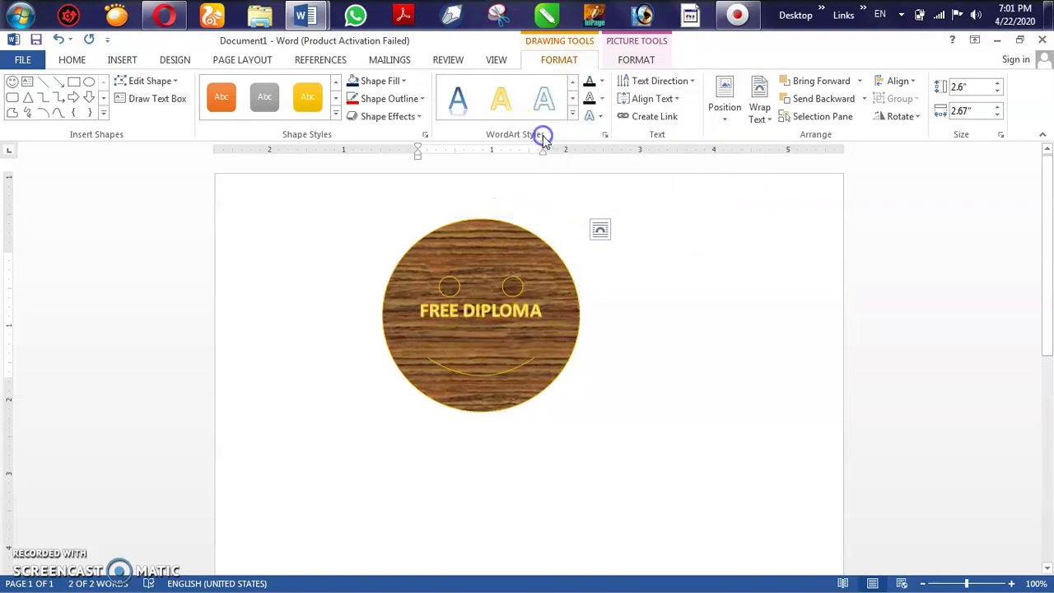
pyautogui.click(602, 81)
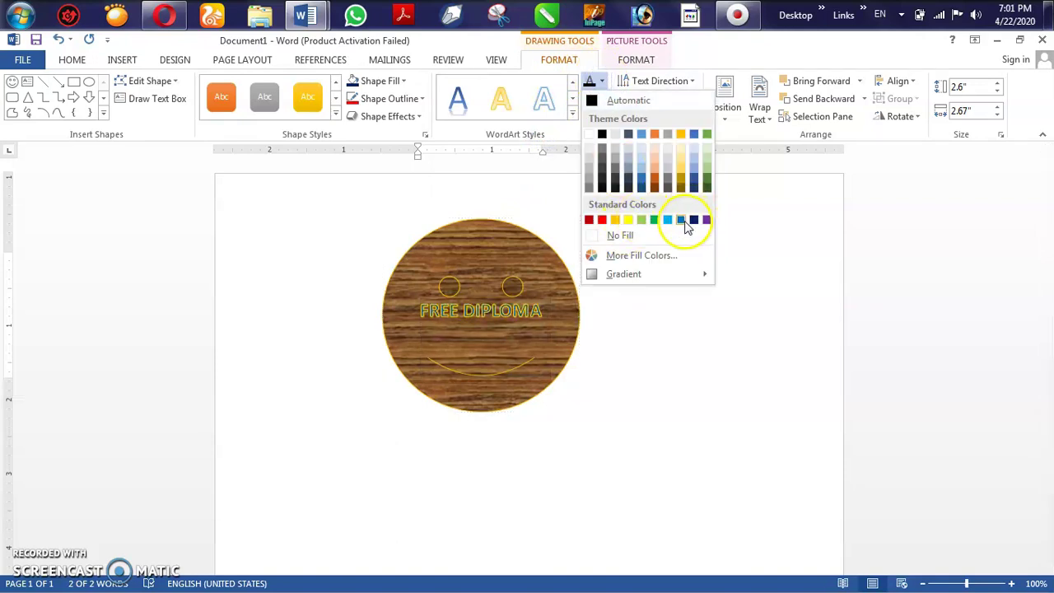
pyautogui.click(615, 219)
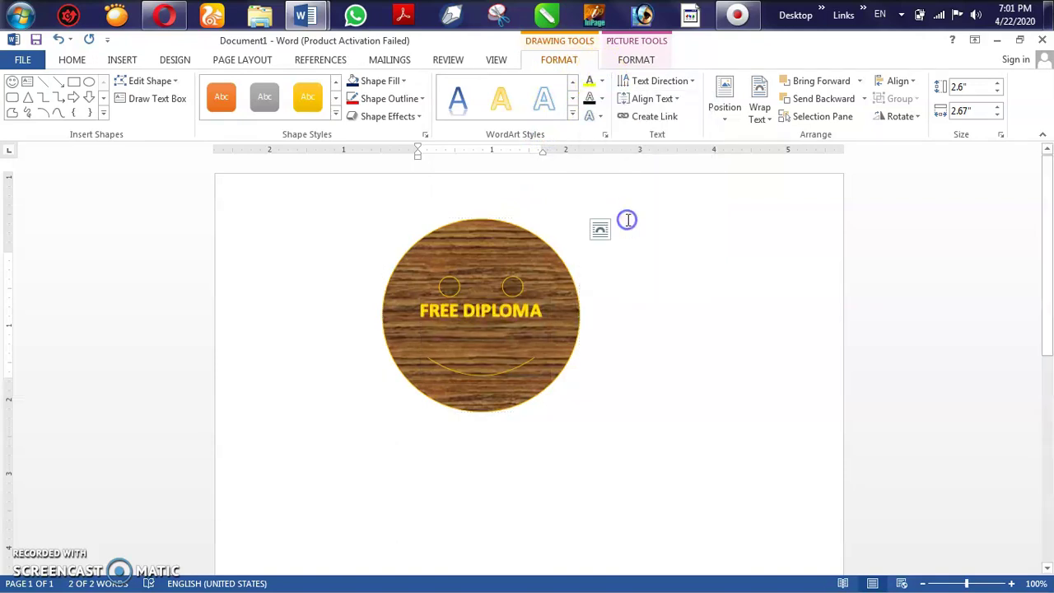
# Give the FREE DIPLOMA text outline a dashed style at 2¼ pt weight
pyautogui.click(603, 100)
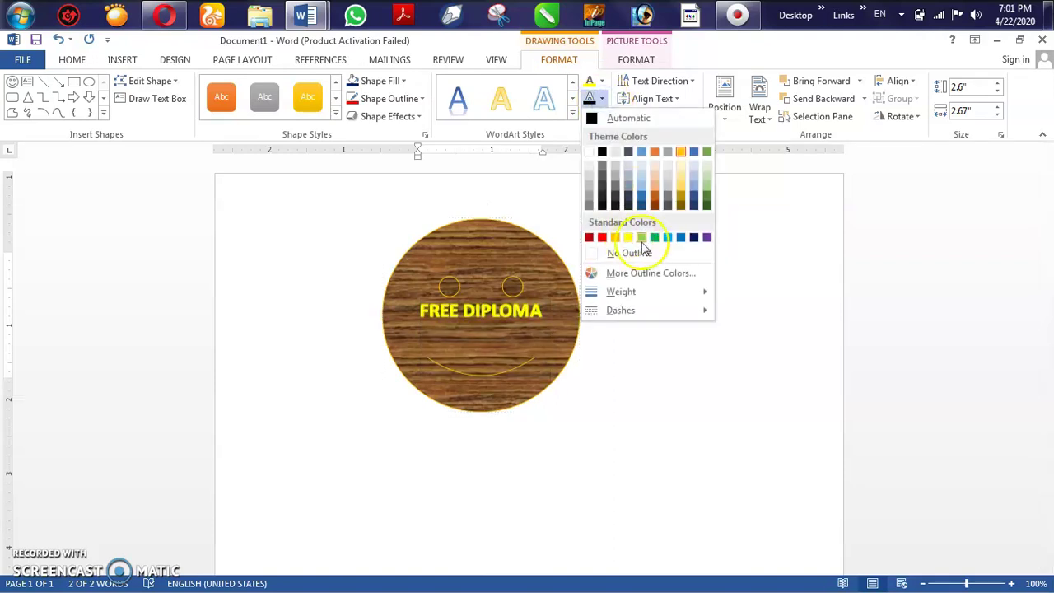
pyautogui.moveTo(621, 310)
pyautogui.click(750, 342)
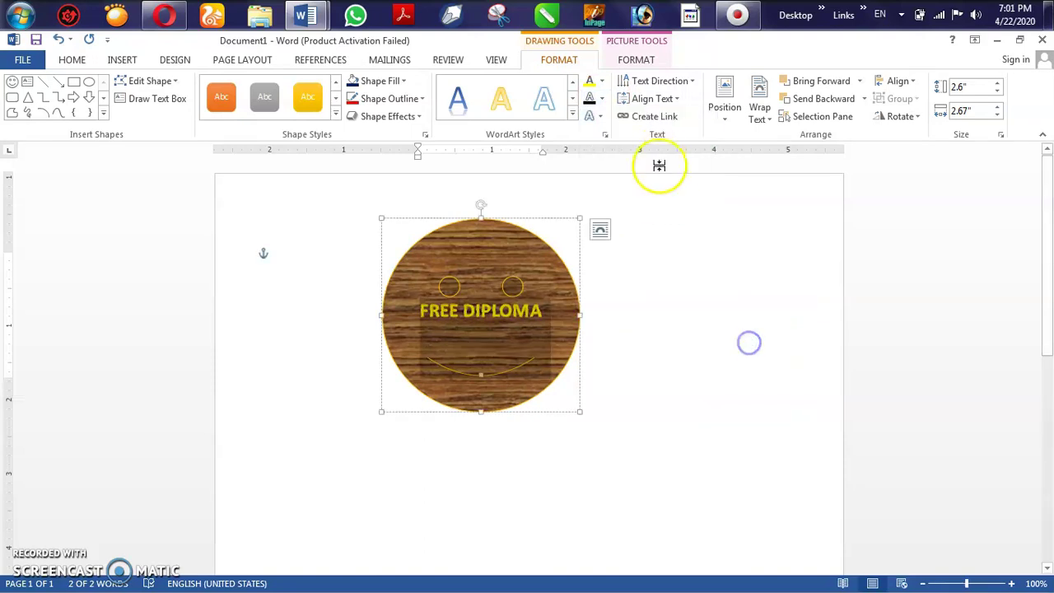
pyautogui.click(603, 99)
pyautogui.moveTo(646, 291)
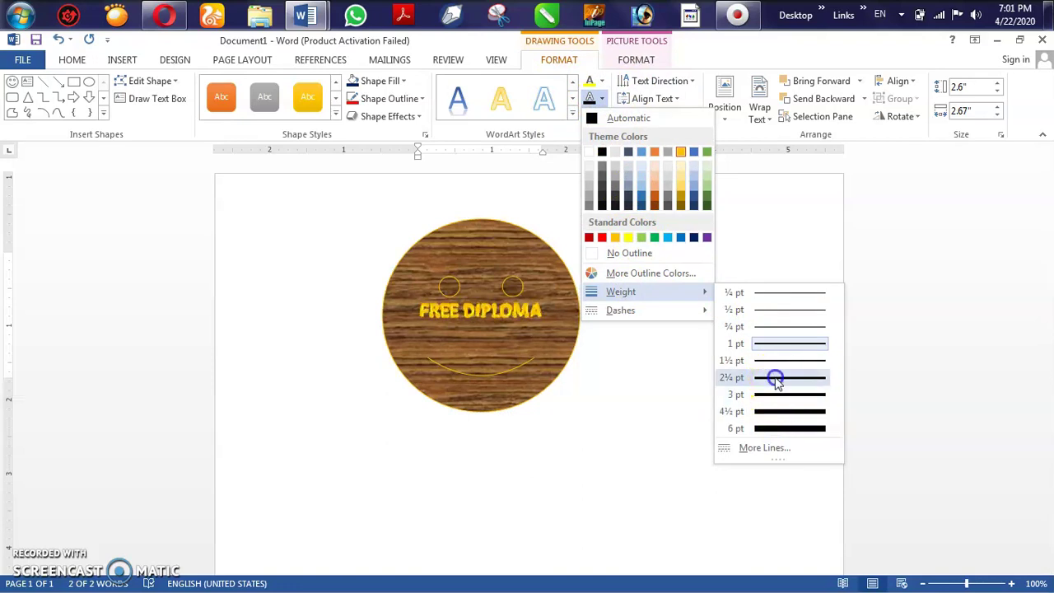
pyautogui.click(776, 378)
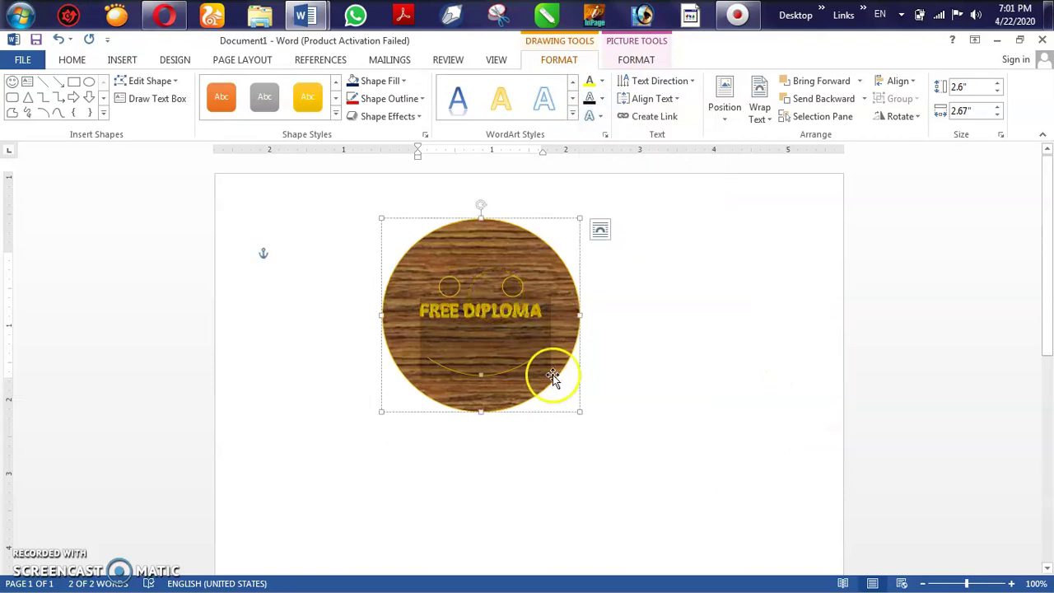
# Enlarge the smiley to about 3.78" by 4.3" and enlarge FREE DIPLOMA onto two lines
pyautogui.moveTo(578, 411); pyautogui.dragTo(701, 498)
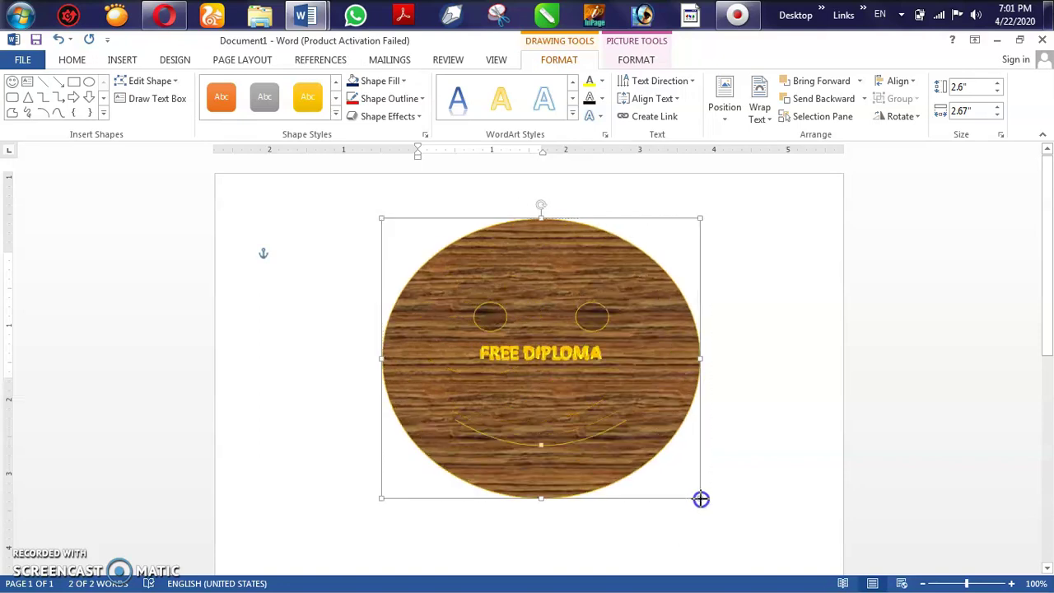
pyautogui.click(491, 352)
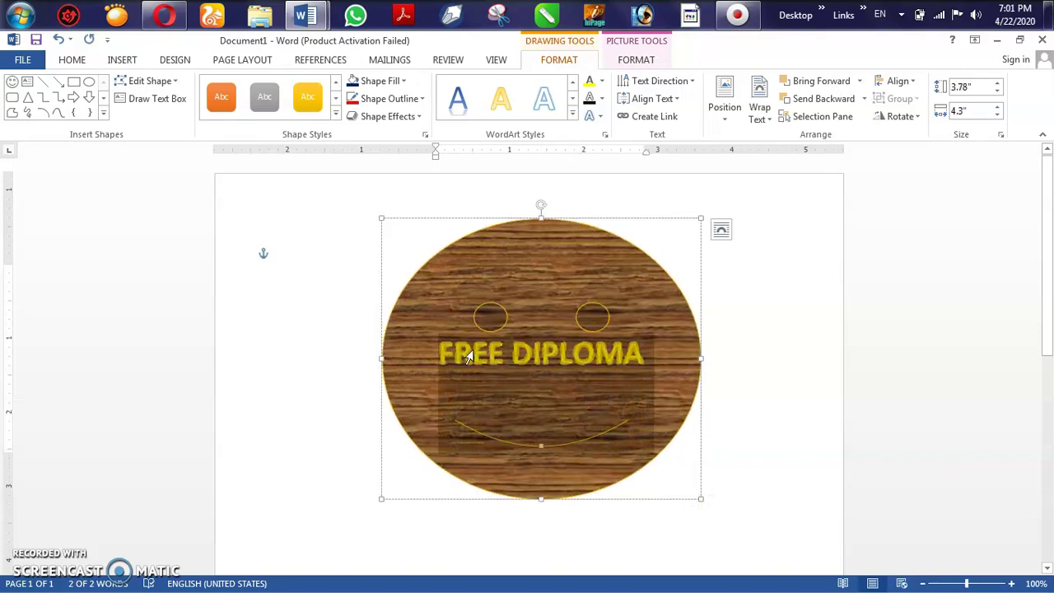
pyautogui.hotkey('ctrl', 'shift', '.')
pyautogui.click(583, 373)
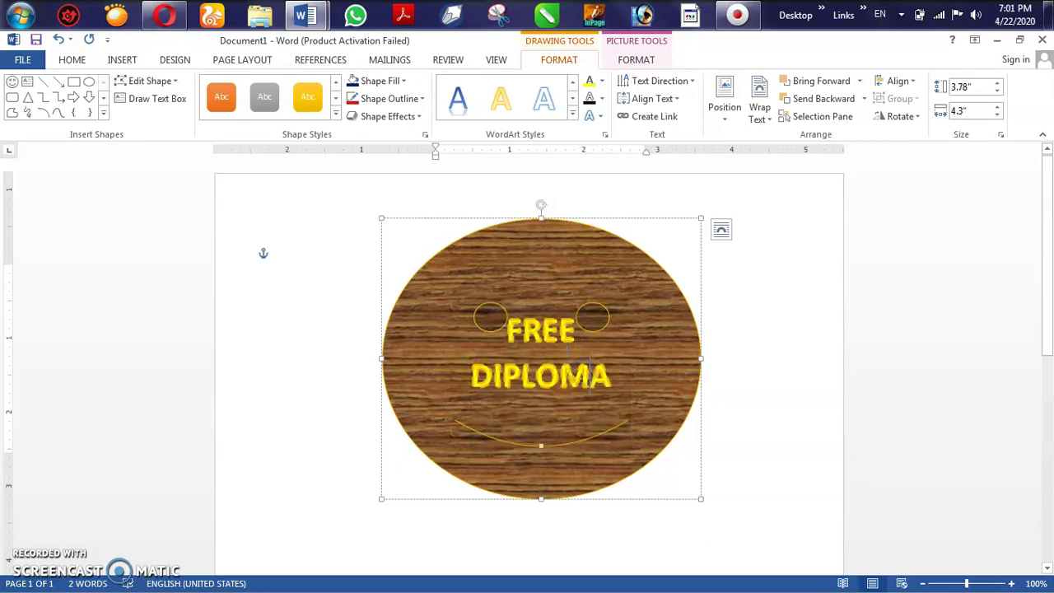
pyautogui.hotkey('ctrl', 'a')
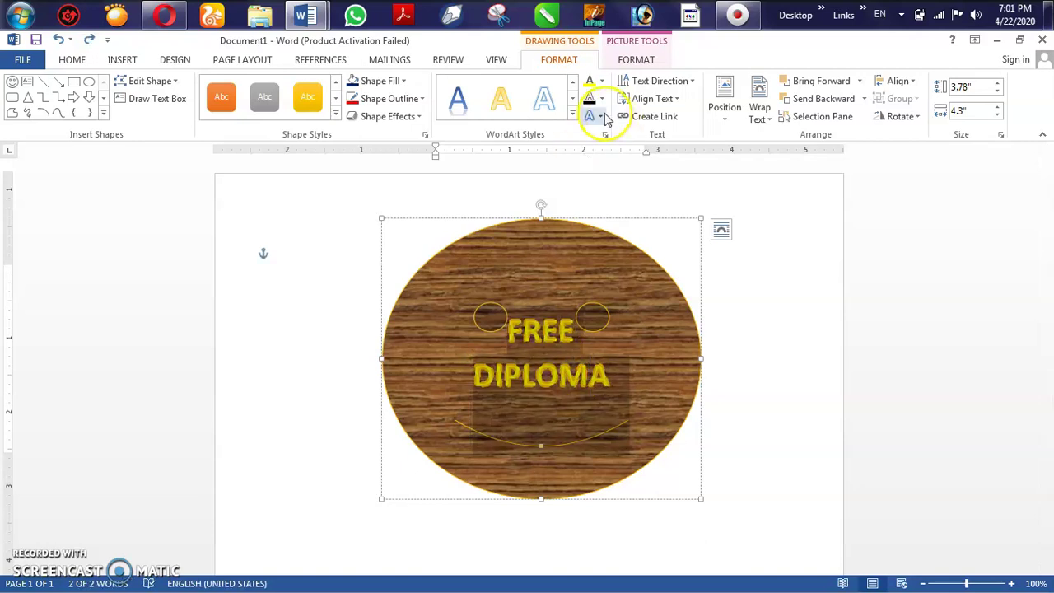
# Add a reflection and a bevel to FREE DIPLOMA and transform it into an Arch Up curve
pyautogui.click(601, 117)
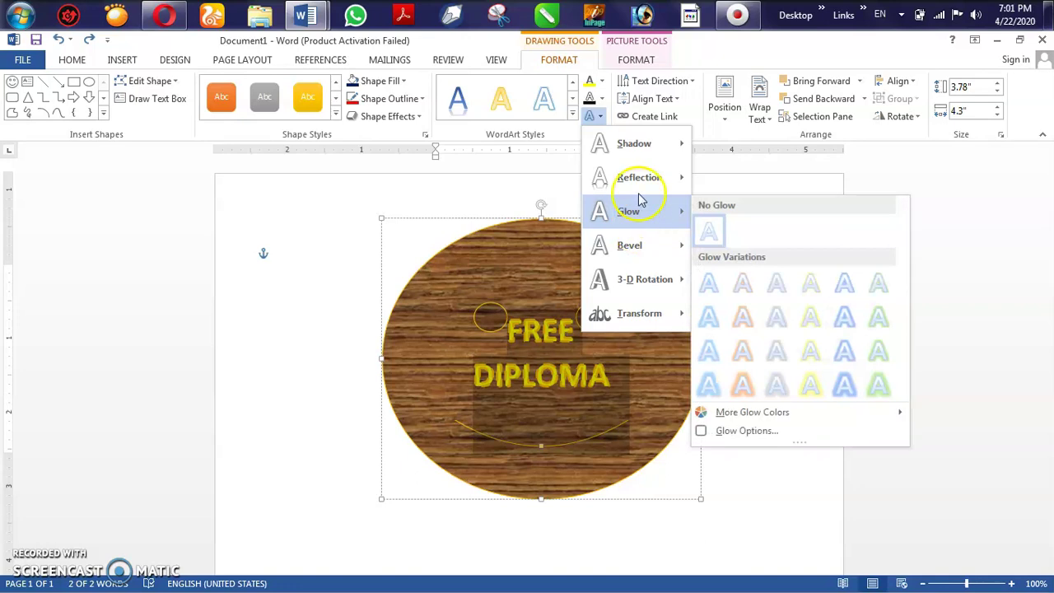
pyautogui.moveTo(639, 177)
pyautogui.click(745, 267)
pyautogui.click(595, 117)
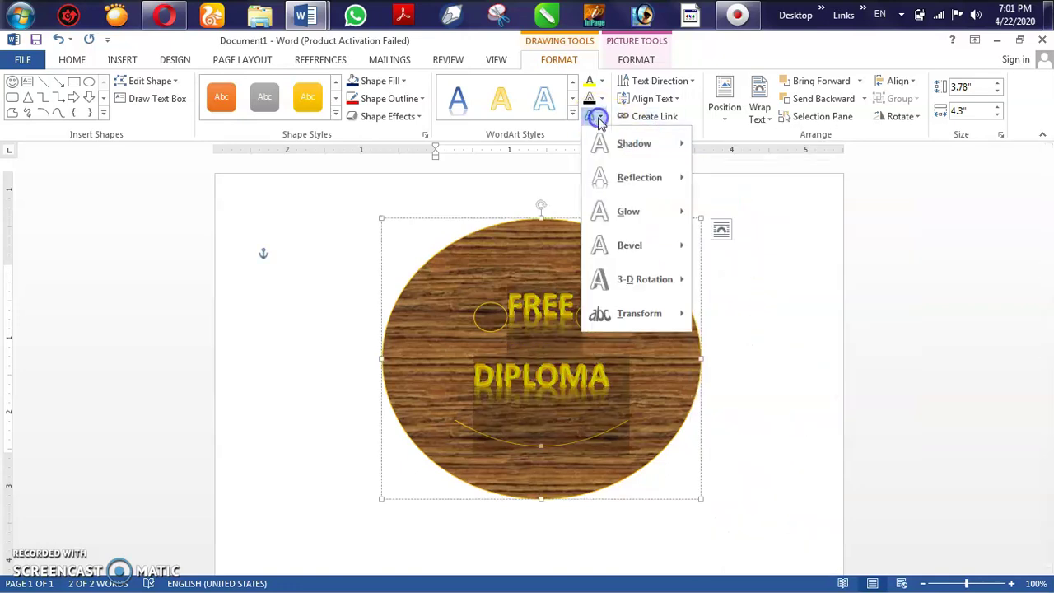
pyautogui.moveTo(629, 246)
pyautogui.click(747, 339)
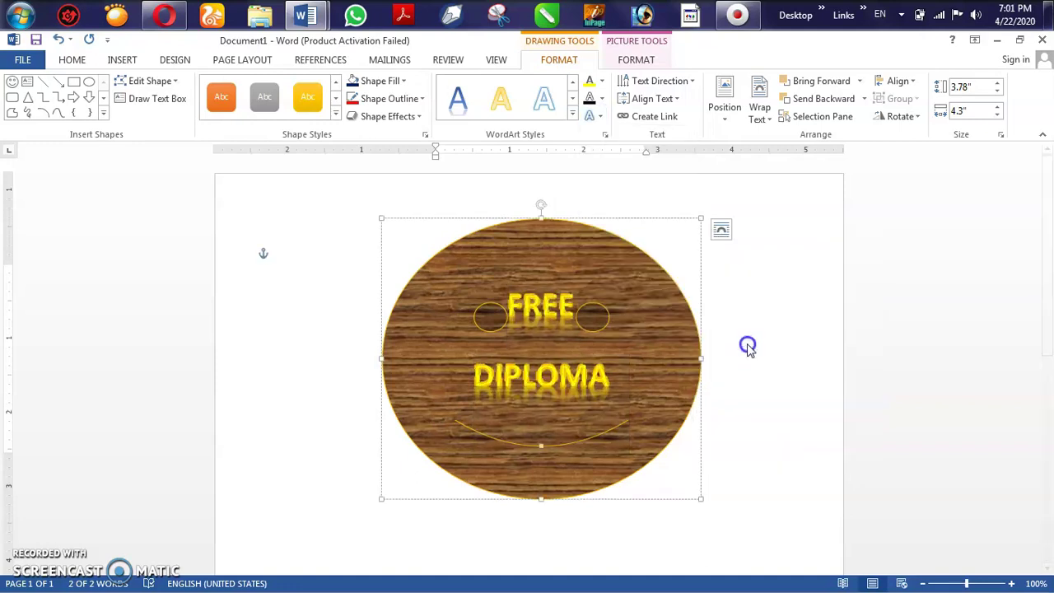
pyautogui.click(604, 118)
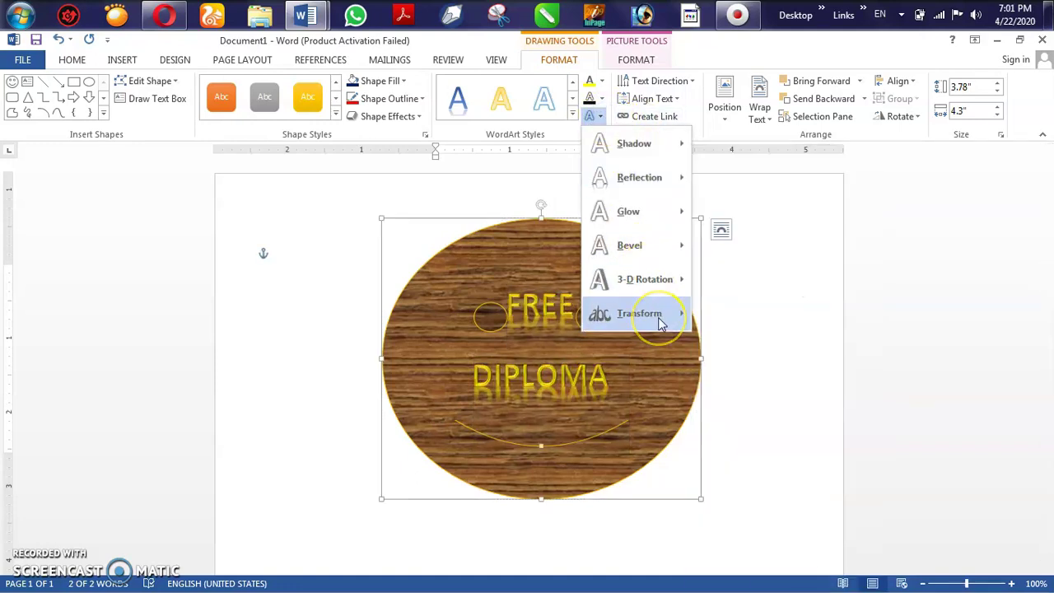
pyautogui.moveTo(639, 313)
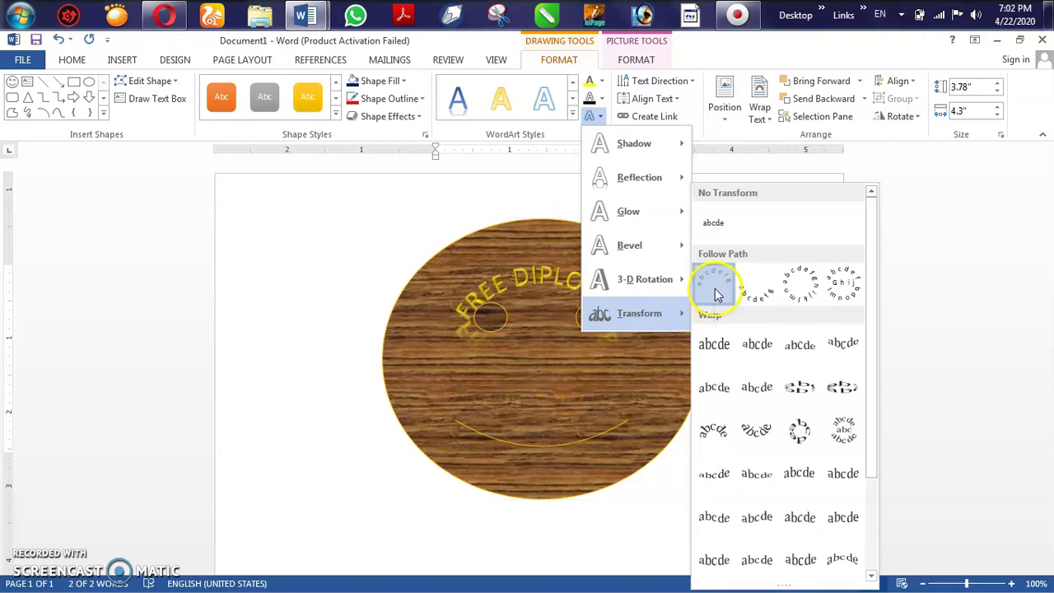
pyautogui.click(716, 290)
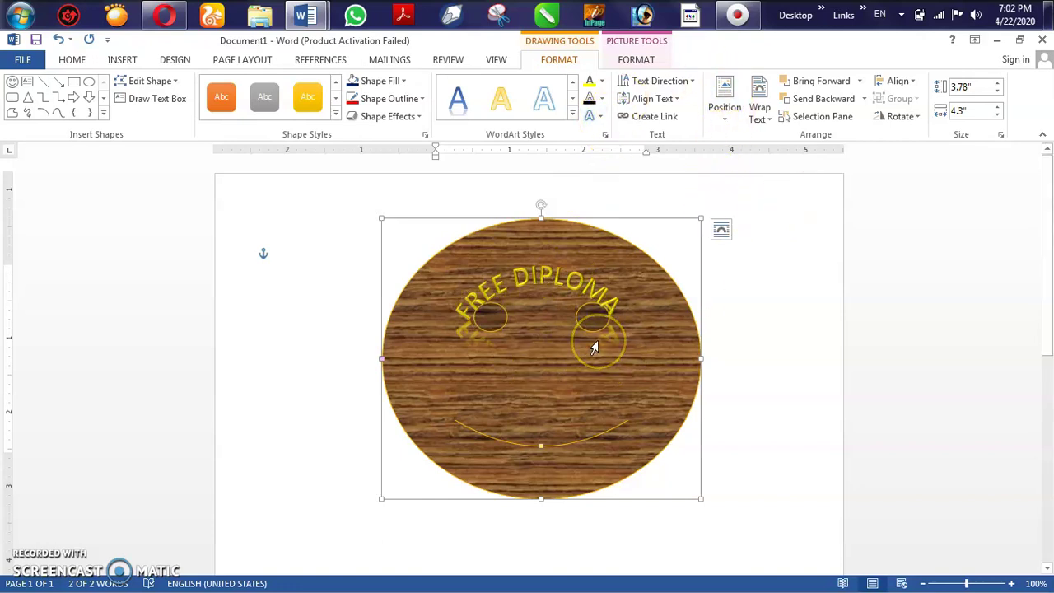
# Select the wooden oval and its FREE DIPLOMA text
pyautogui.click(637, 51)
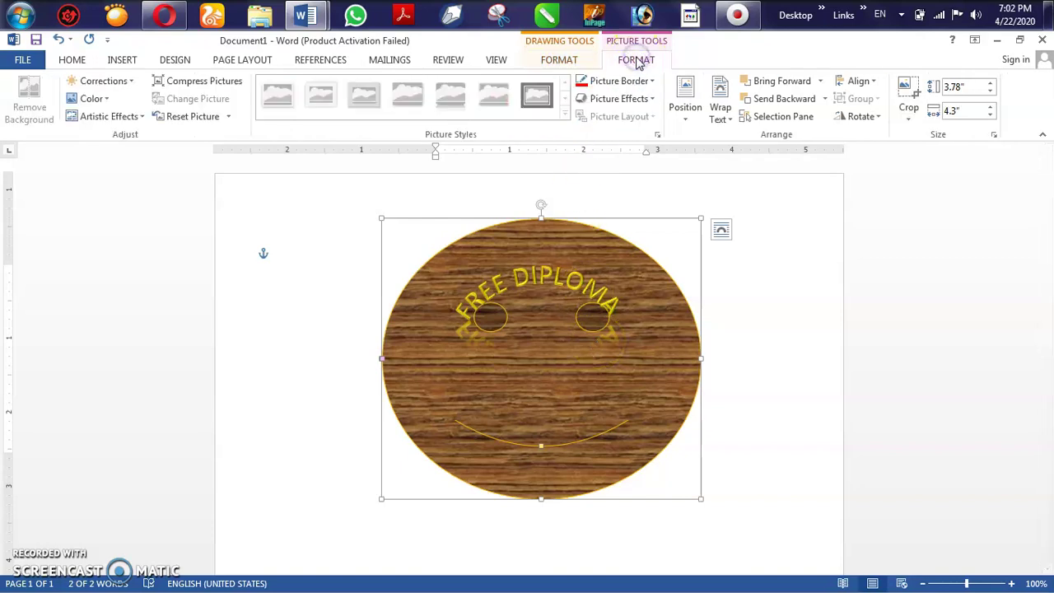
pyautogui.click(569, 62)
pyautogui.click(605, 318)
pyautogui.click(541, 221)
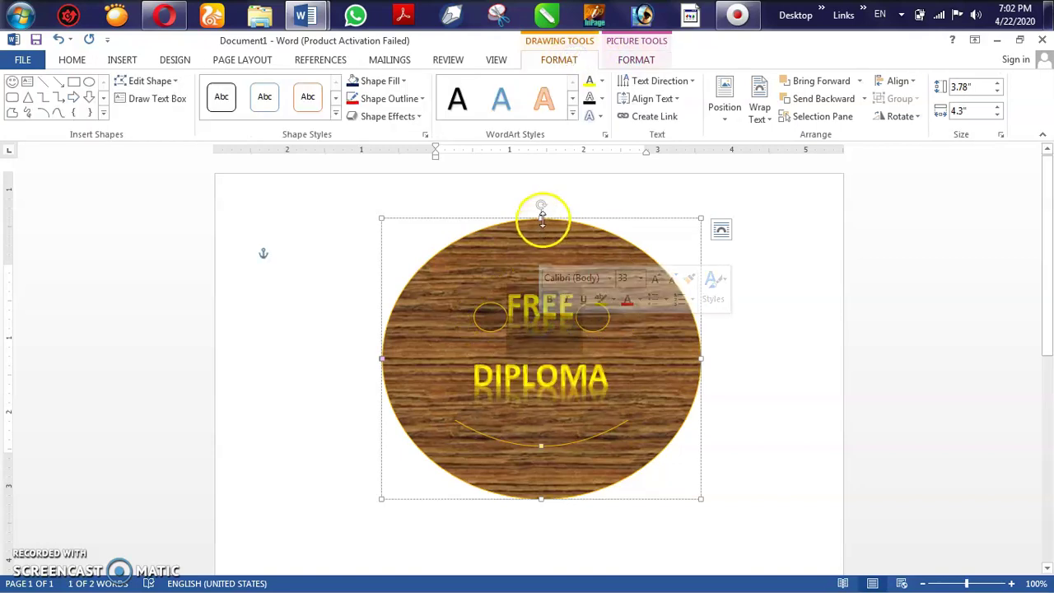
pyautogui.click(520, 214)
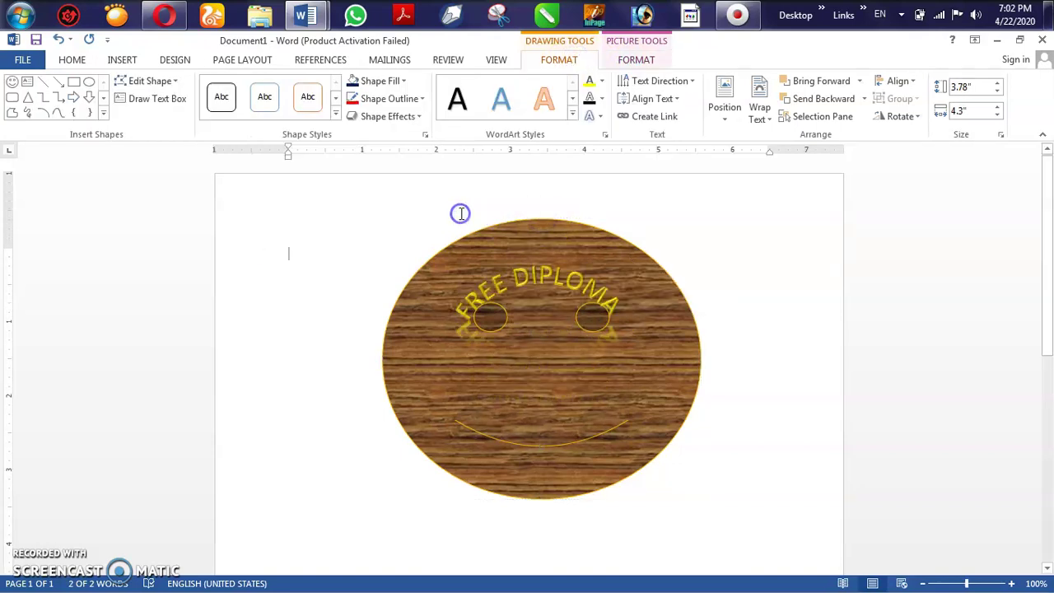
pyautogui.tripleClick(579, 391)
# Shrink the oval to about 1.93" by 1.71", tilt it, then delete it
pyautogui.moveTo(700, 497); pyautogui.dragTo(699, 507)
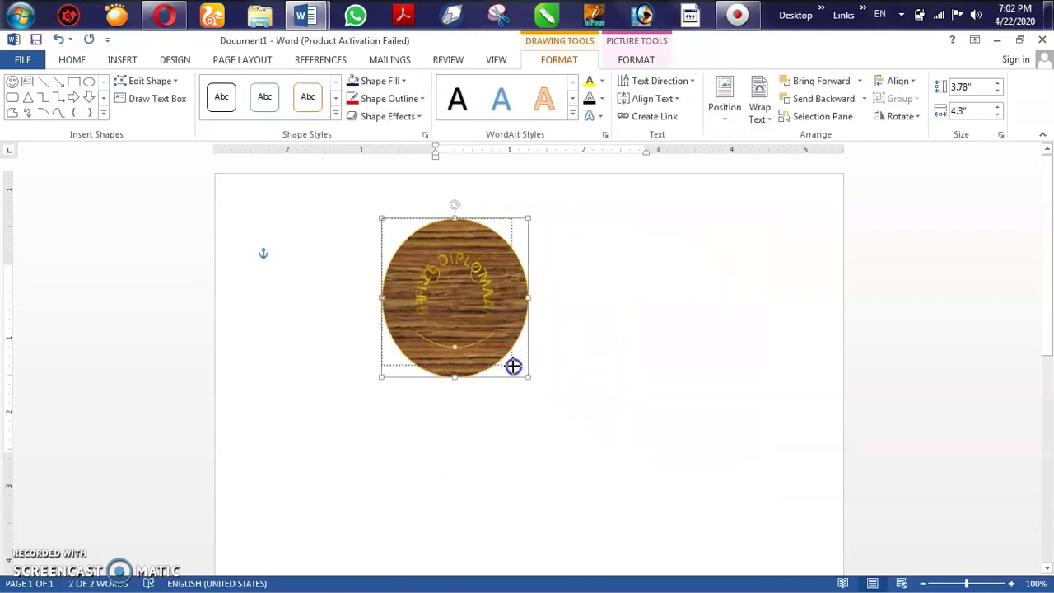
pyautogui.moveTo(700, 507); pyautogui.dragTo(509, 361)
pyautogui.moveTo(447, 206); pyautogui.dragTo(532, 363)
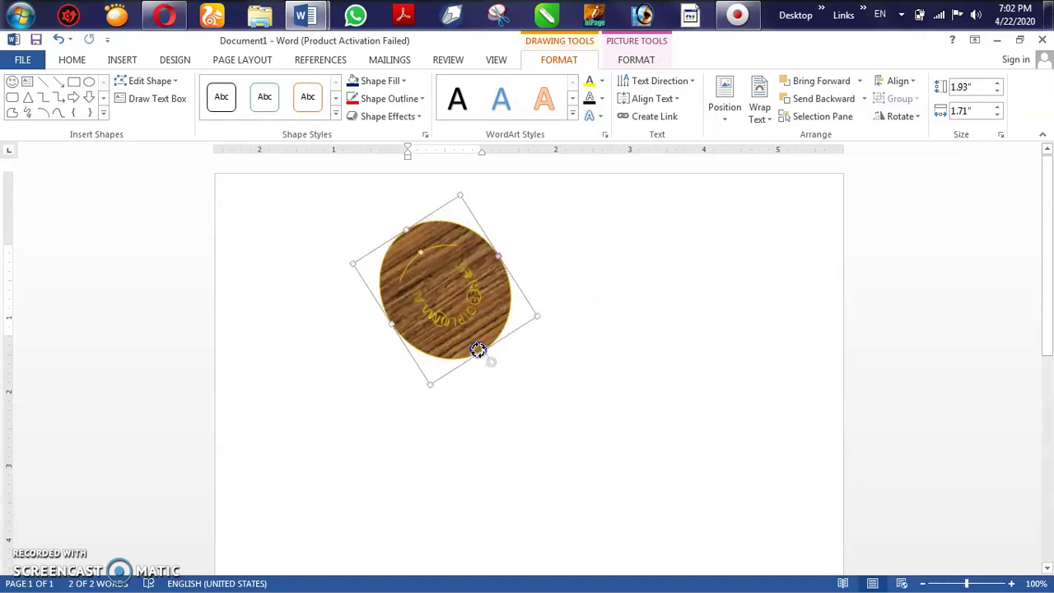
pyautogui.moveTo(532, 363); pyautogui.dragTo(548, 372)
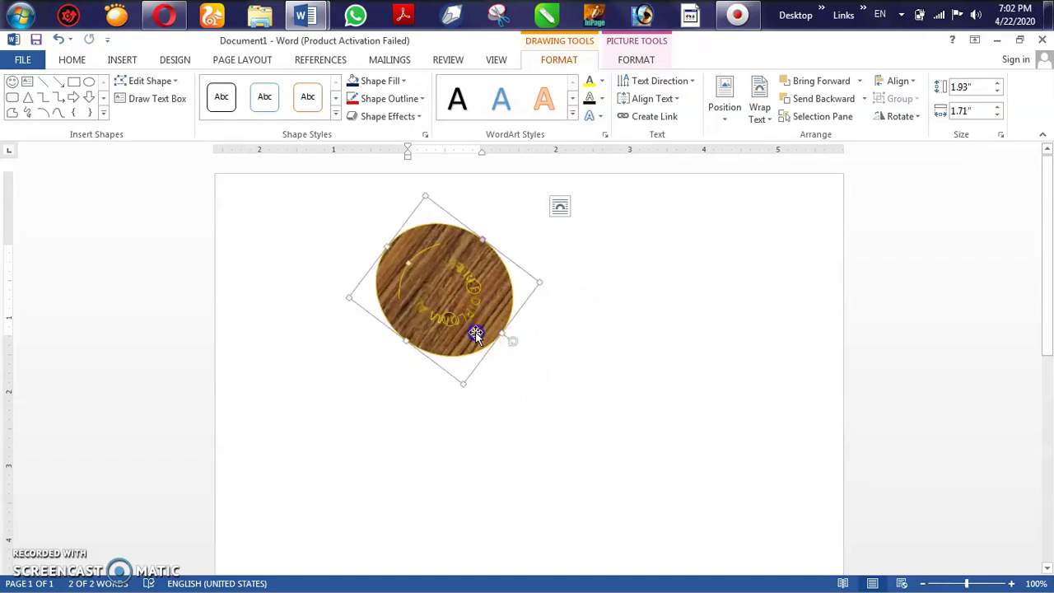
pyautogui.press('Delete')
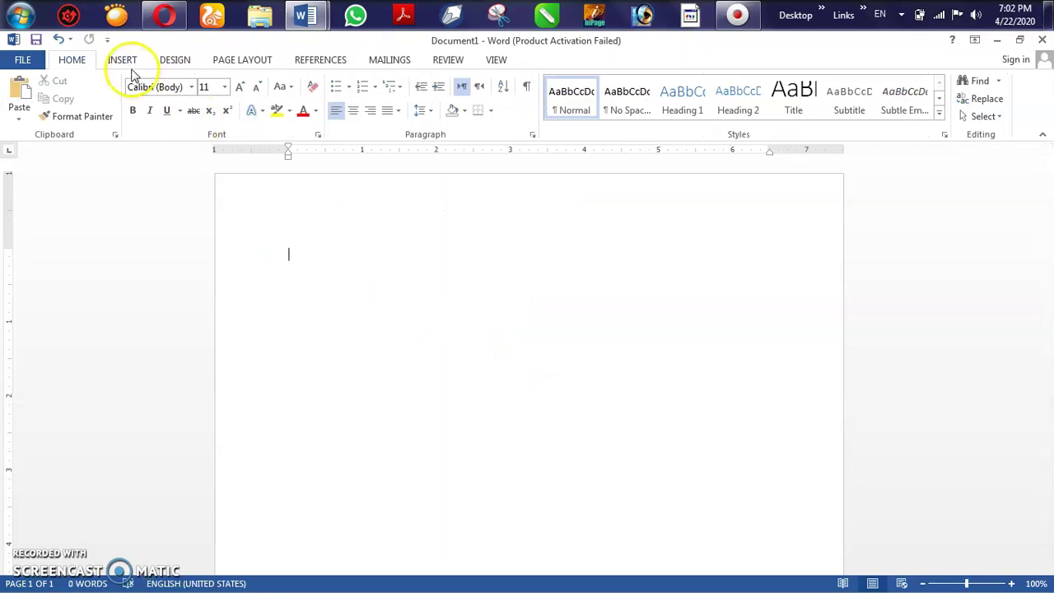
# Cancel the Insert Picture dialog and open the Shapes gallery with stars and banners
pyautogui.click(126, 62)
pyautogui.click(146, 101)
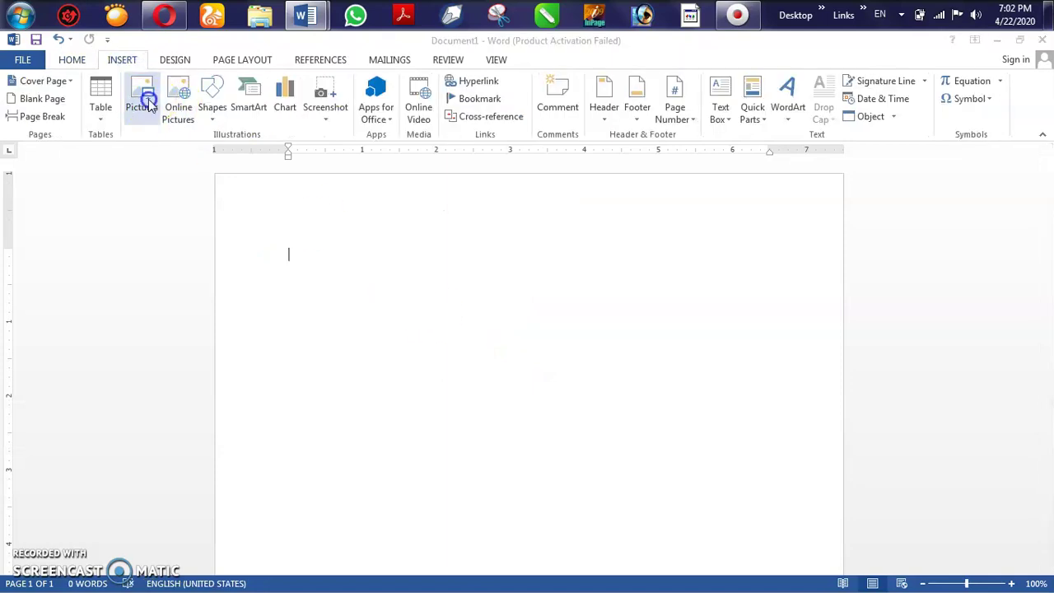
pyautogui.click(567, 413)
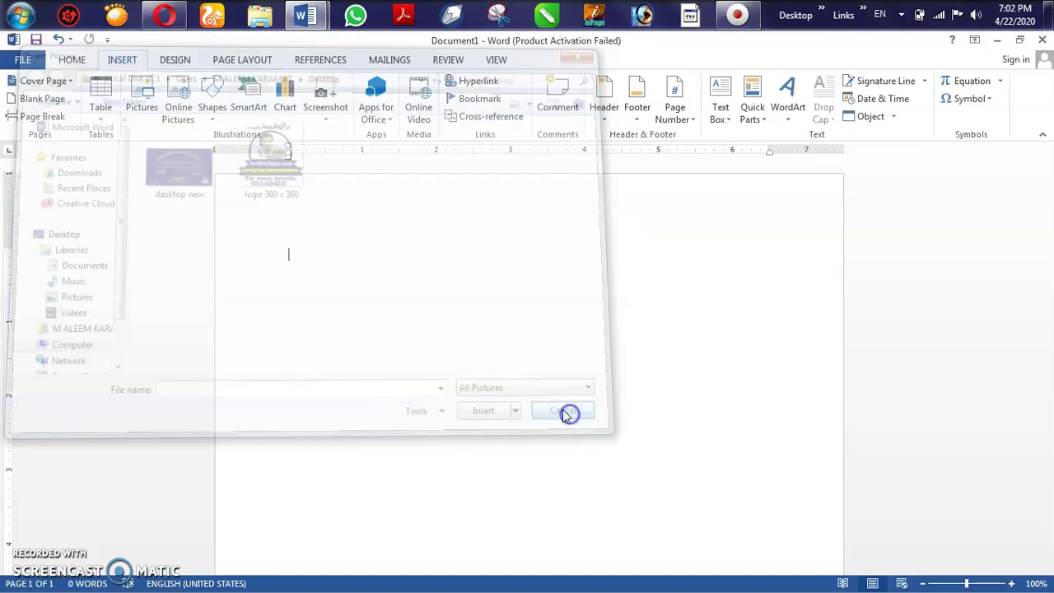
pyautogui.click(213, 106)
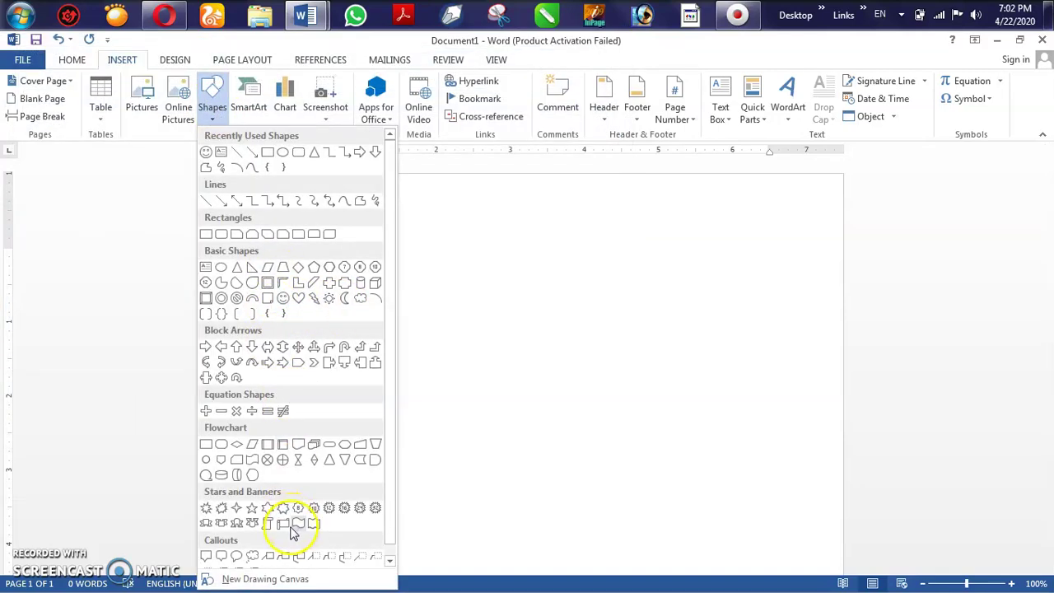
# Draw a ribbon banner from Stars and Banners across the top of the page
pyautogui.click(208, 527)
pyautogui.moveTo(298, 262); pyautogui.dragTo(842, 353)
pyautogui.moveTo(644, 321)
pyautogui.mouseDown()
pyautogui.moveTo(579, 285)
pyautogui.moveTo(583, 257)
pyautogui.moveTo(607, 261)
pyautogui.mouseUp()
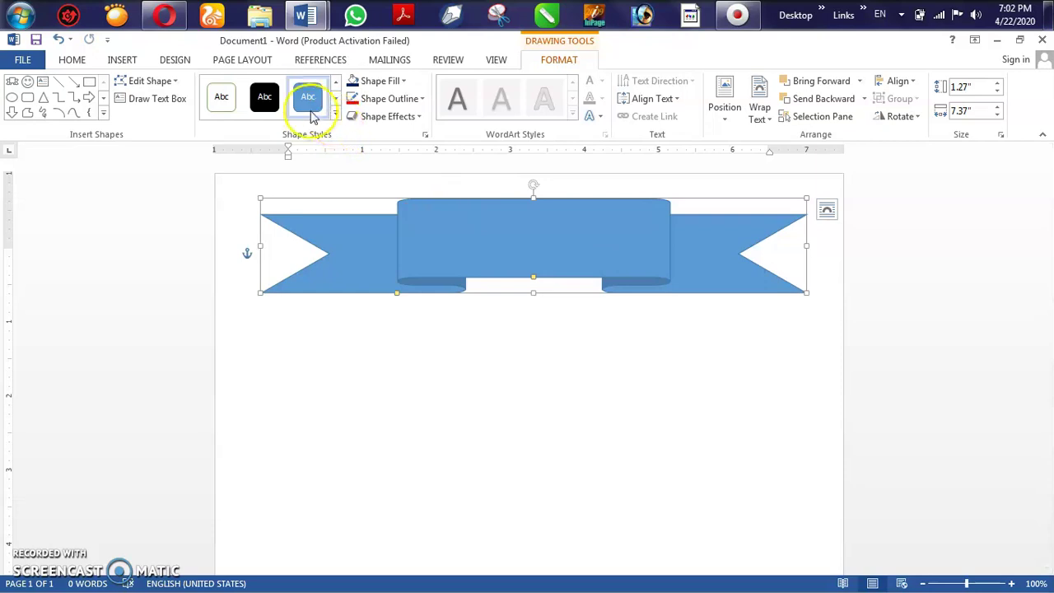
# Make the banner solid black with a yellow 2¼ pt outline
pyautogui.click(264, 99)
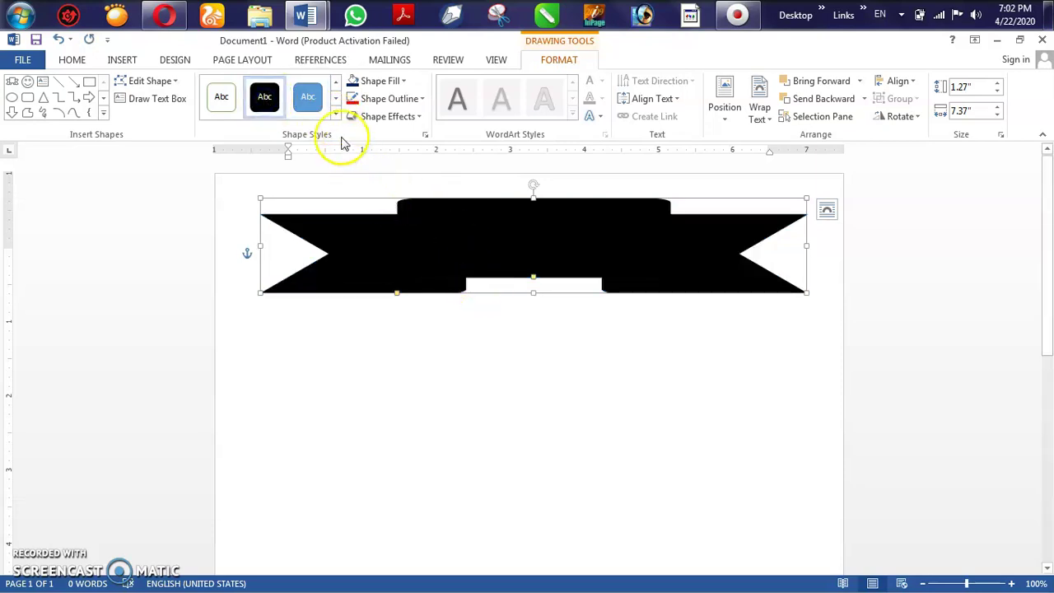
pyautogui.click(392, 98)
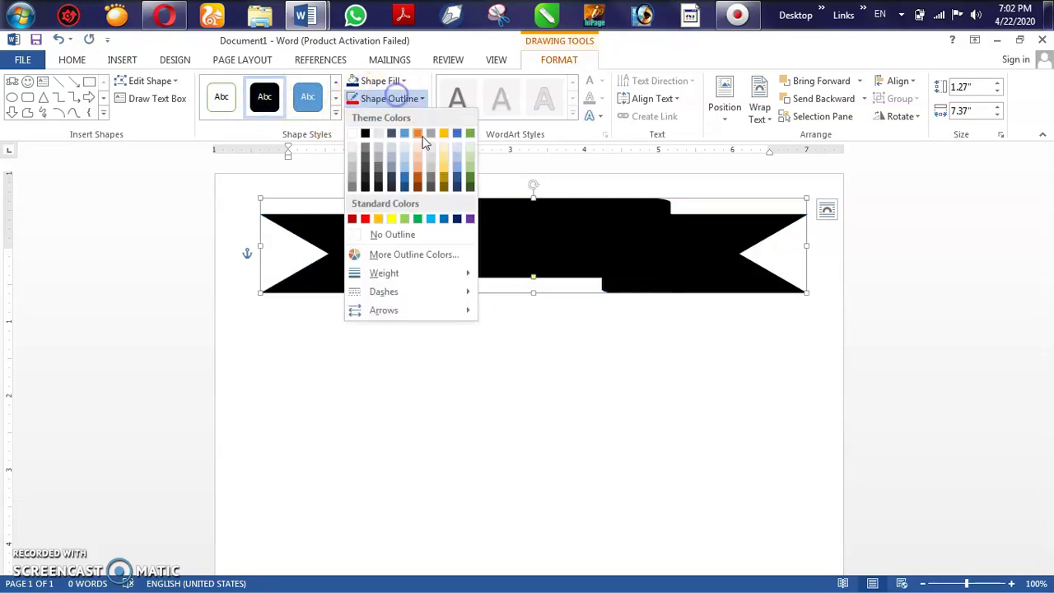
pyautogui.click(391, 219)
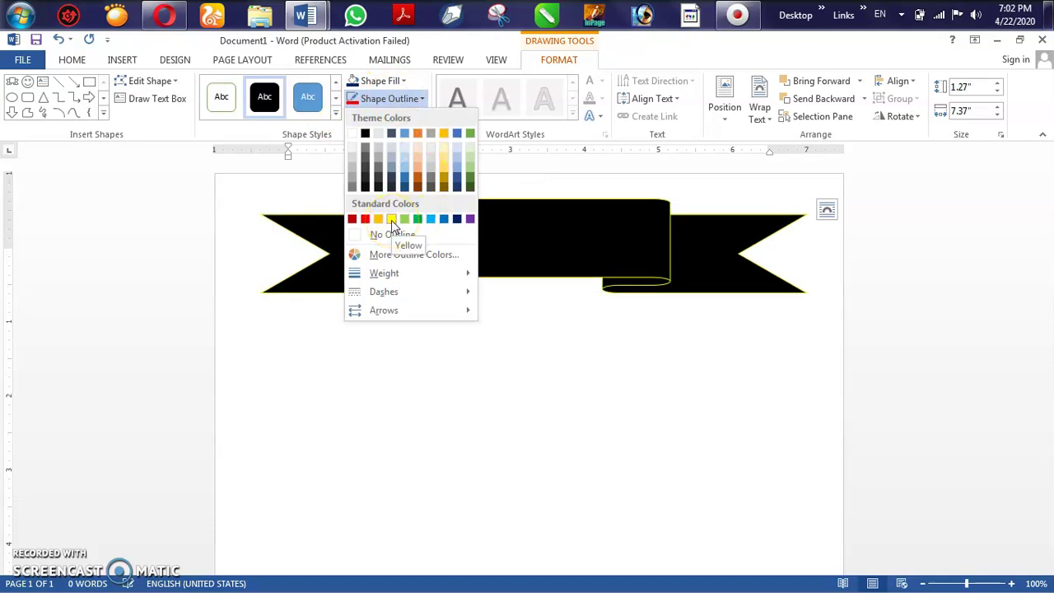
pyautogui.click(379, 99)
pyautogui.moveTo(384, 273)
pyautogui.click(559, 358)
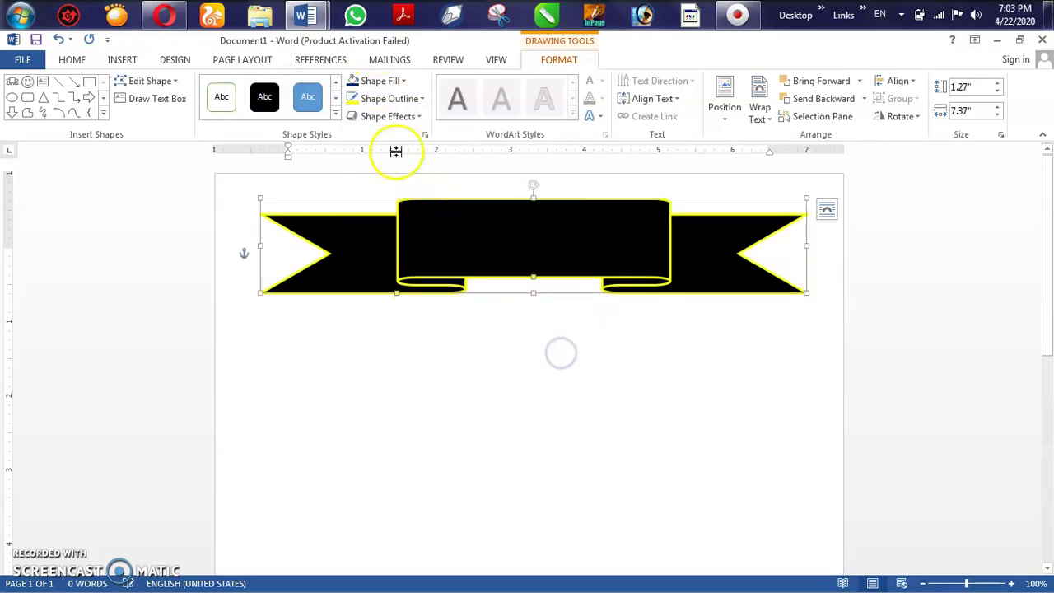
pyautogui.click(394, 102)
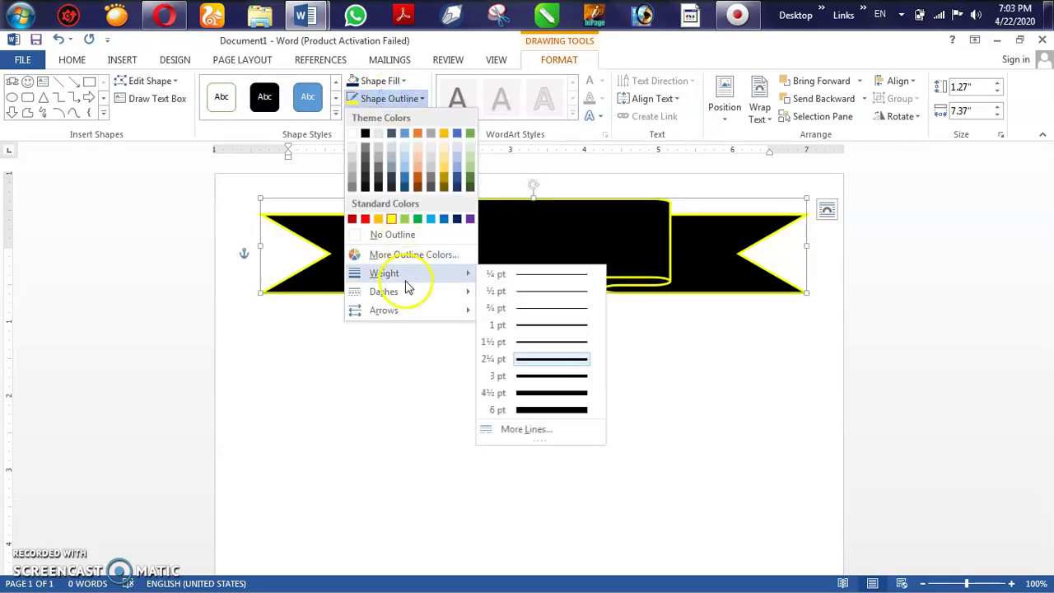
pyautogui.moveTo(384, 291)
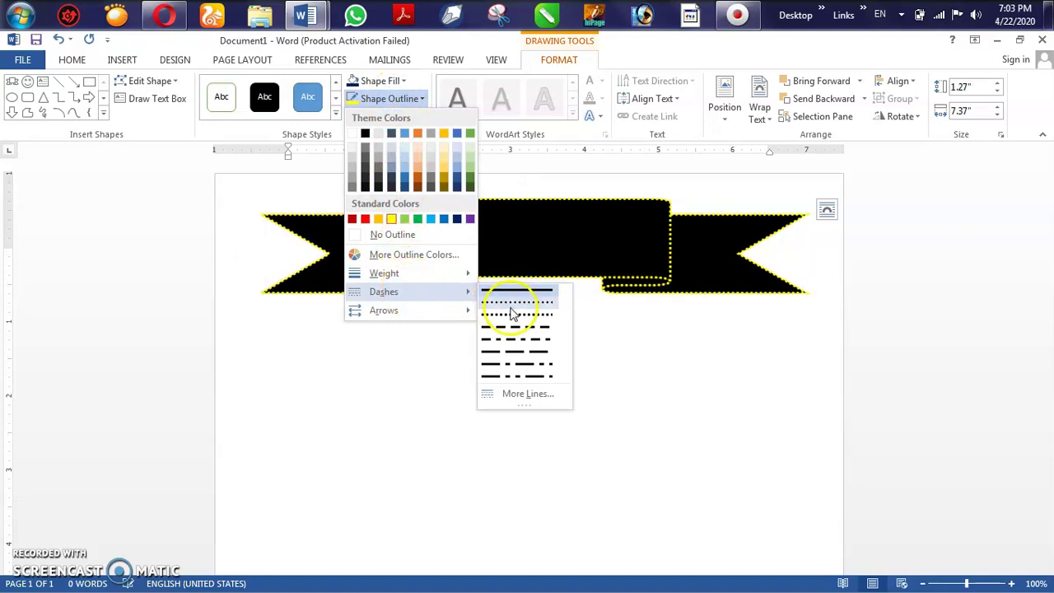
# Make the banner outline dotted and add text inside the banner
pyautogui.click(511, 305)
pyautogui.click(504, 335)
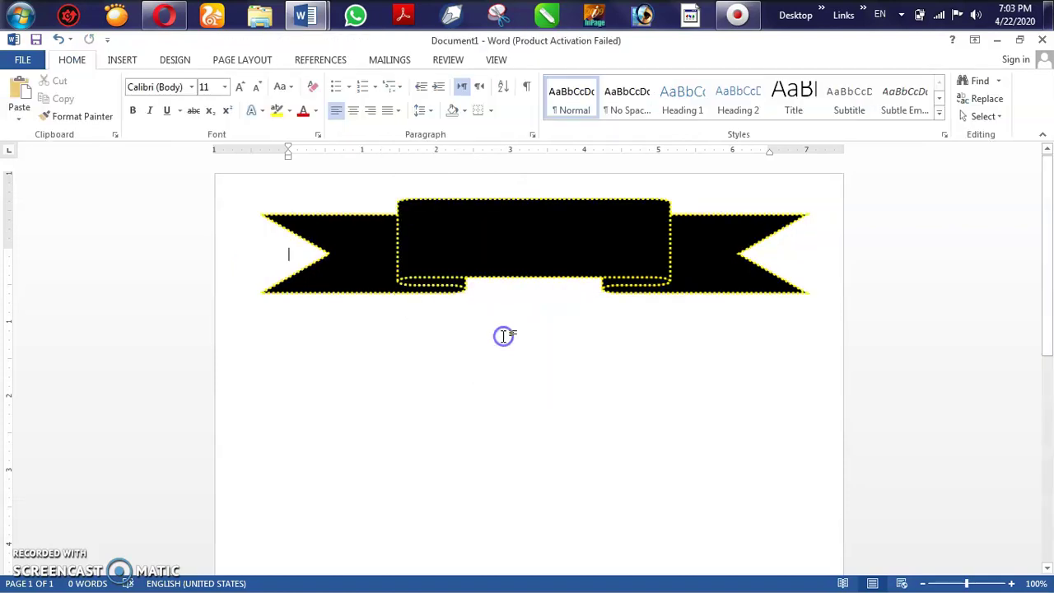
pyautogui.rightClick(498, 235)
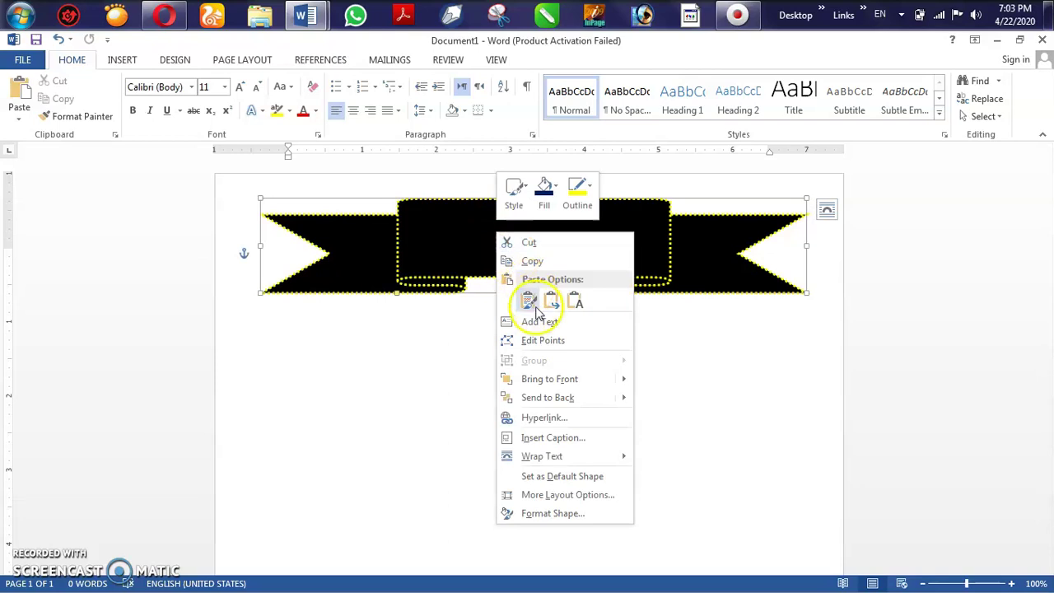
pyautogui.click(541, 322)
pyautogui.write('FREE ONLINE DIPLOMA COURSES')
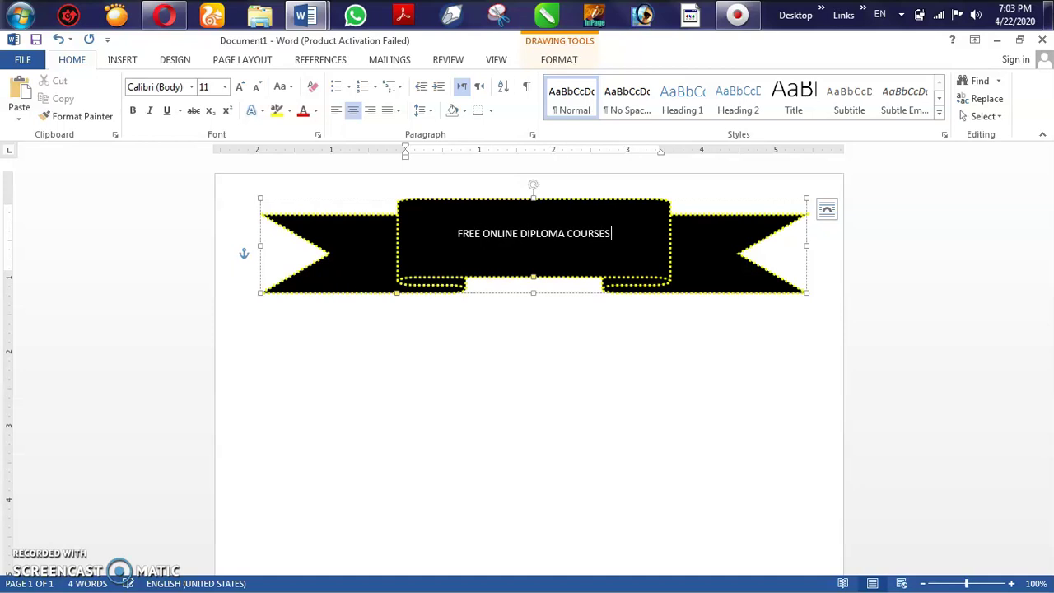
# Format all the banner's FREE ONLINE DIPLOMA COURSES text as bold Arial Black, sized down to 13 pt
pyautogui.hotkey('ctrl', 'a')
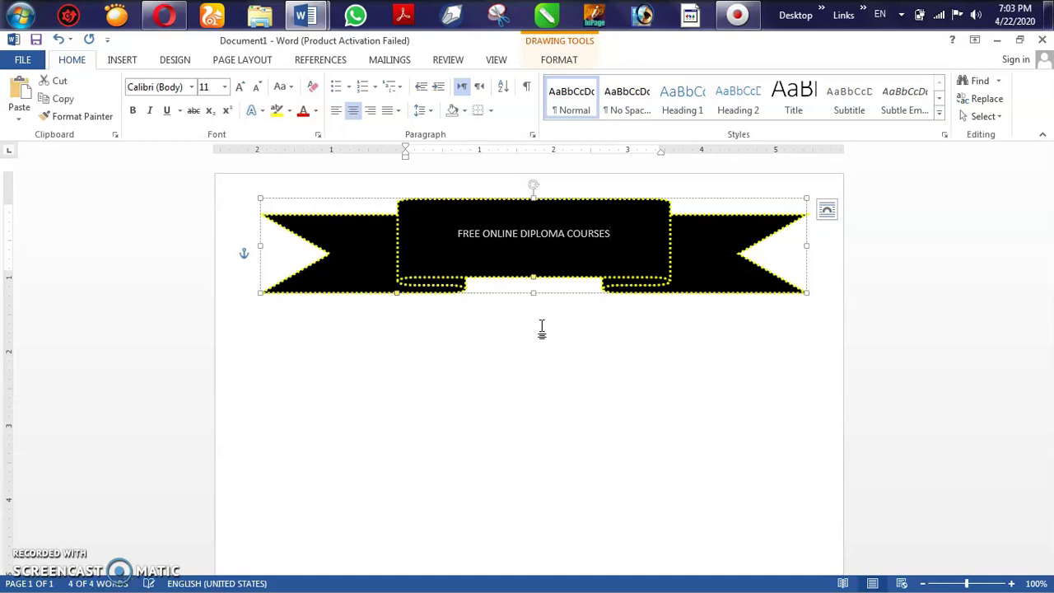
pyautogui.click(579, 294)
pyautogui.hotkey('ctrl', ']')
pyautogui.hotkey('ctrl', ']')
pyautogui.hotkey('ctrl', ']')
pyautogui.hotkey('ctrl', ']')
pyautogui.hotkey('ctrl', ']')
pyautogui.hotkey('ctrl', ']')
pyautogui.hotkey('ctrl', ']')
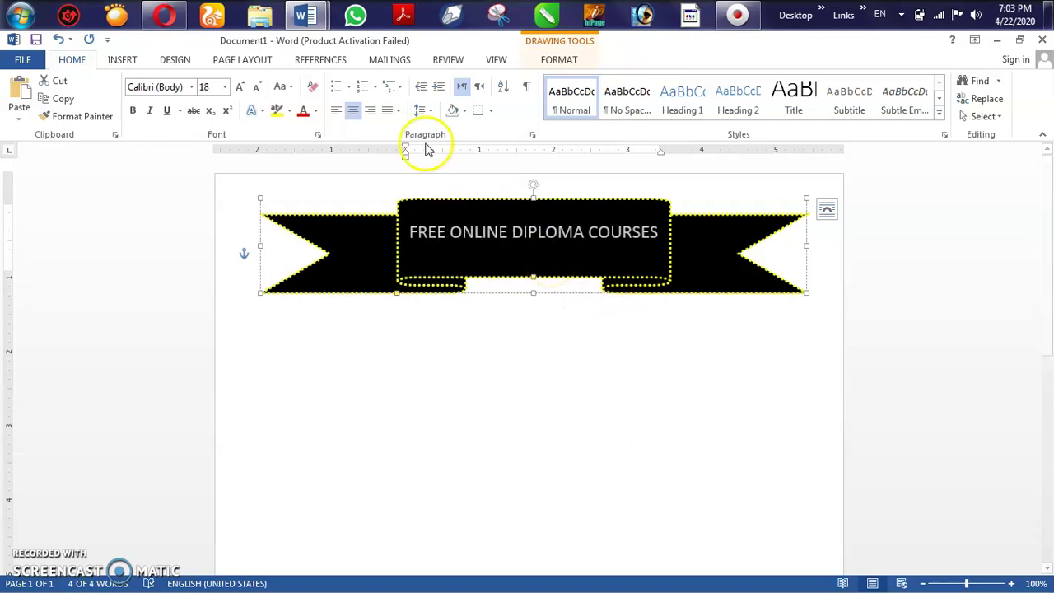
pyautogui.click(133, 111)
pyautogui.click(191, 87)
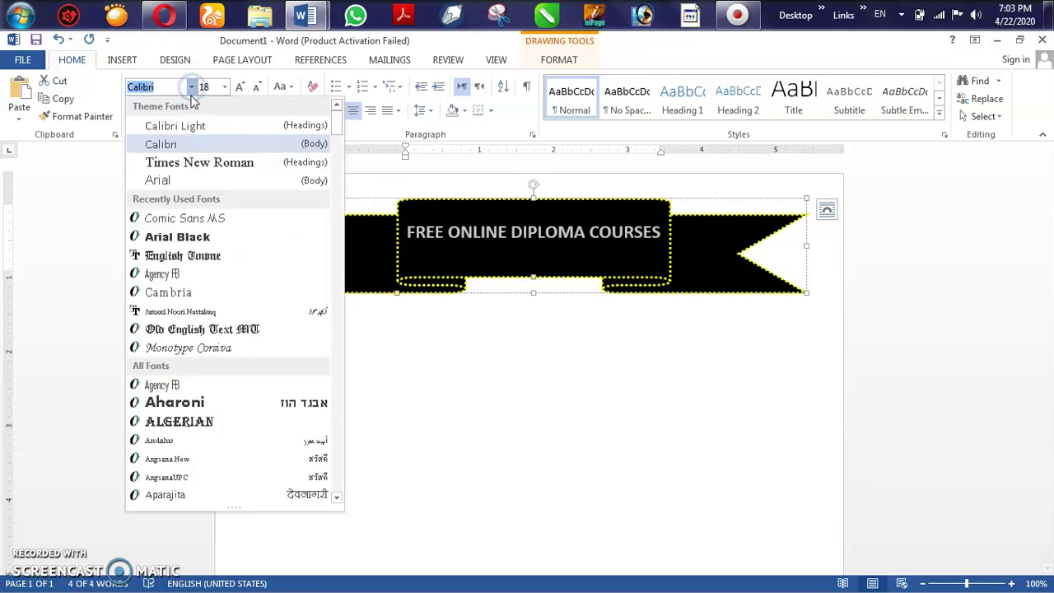
pyautogui.click(189, 233)
pyautogui.hotkey('ctrl', '[')
pyautogui.hotkey('ctrl', '[')
pyautogui.hotkey('ctrl', '[')
pyautogui.hotkey('ctrl', '[')
pyautogui.hotkey('ctrl', '[')
pyautogui.click(544, 350)
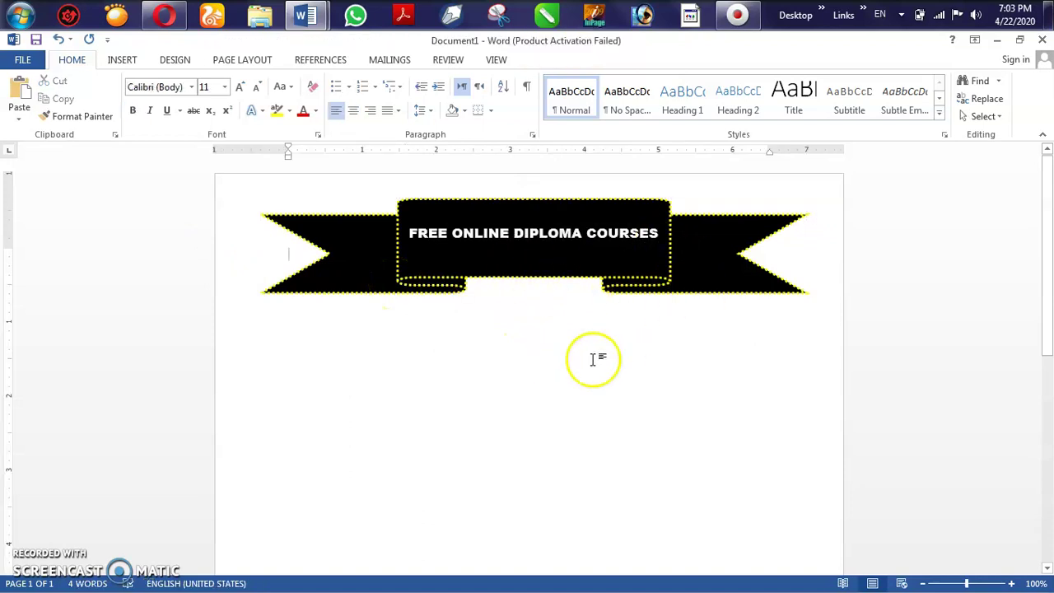